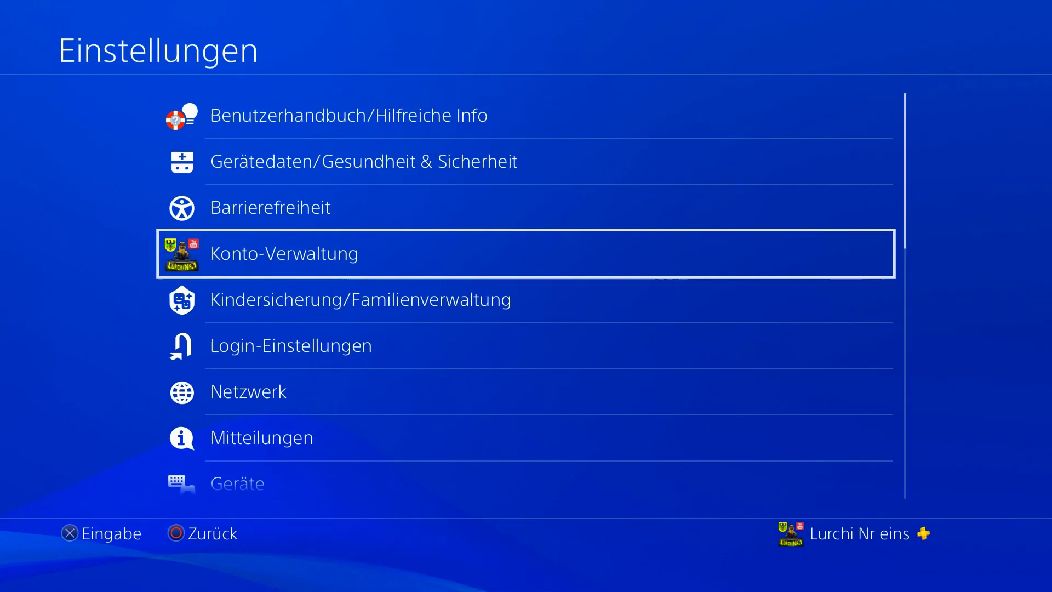
Open the settings for managing application saved data (Verwaltung der von der Anwendung gespeicherten Daten)
key(Down)
key(Down)
key(Down)
key(Down)
key(Down)
key(Down)
key(Down)
key(Down)
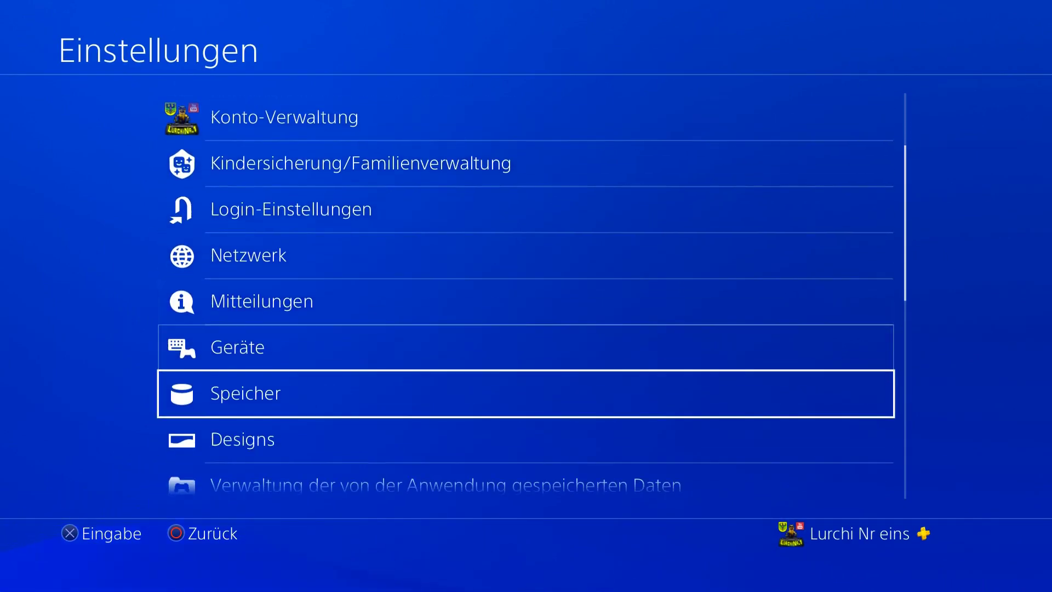
key(Return)
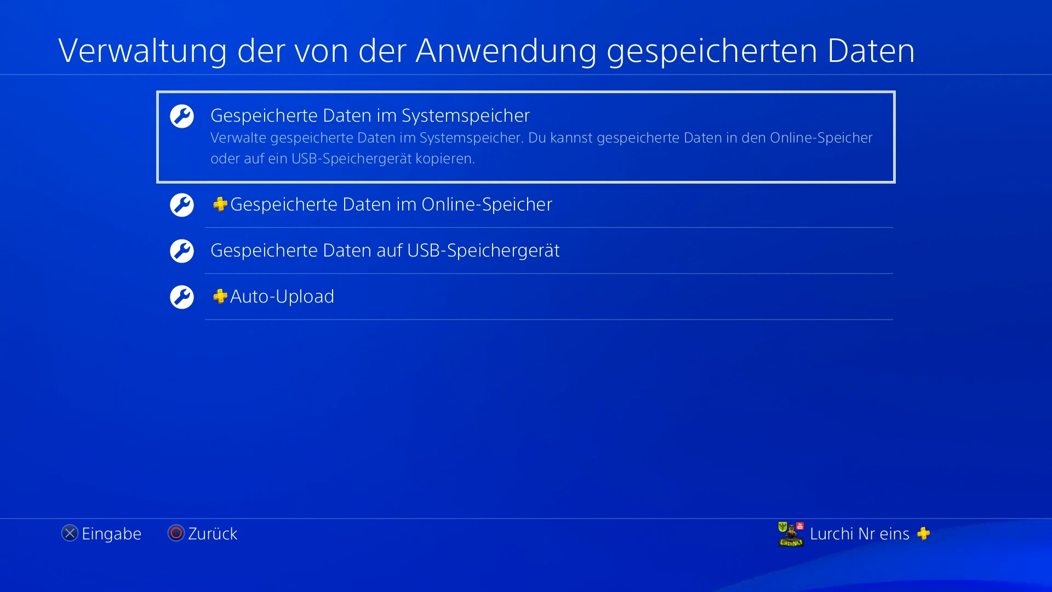
List the Grand Theft Auto V saves in system storage for copying to a USB storage device
key(Return)
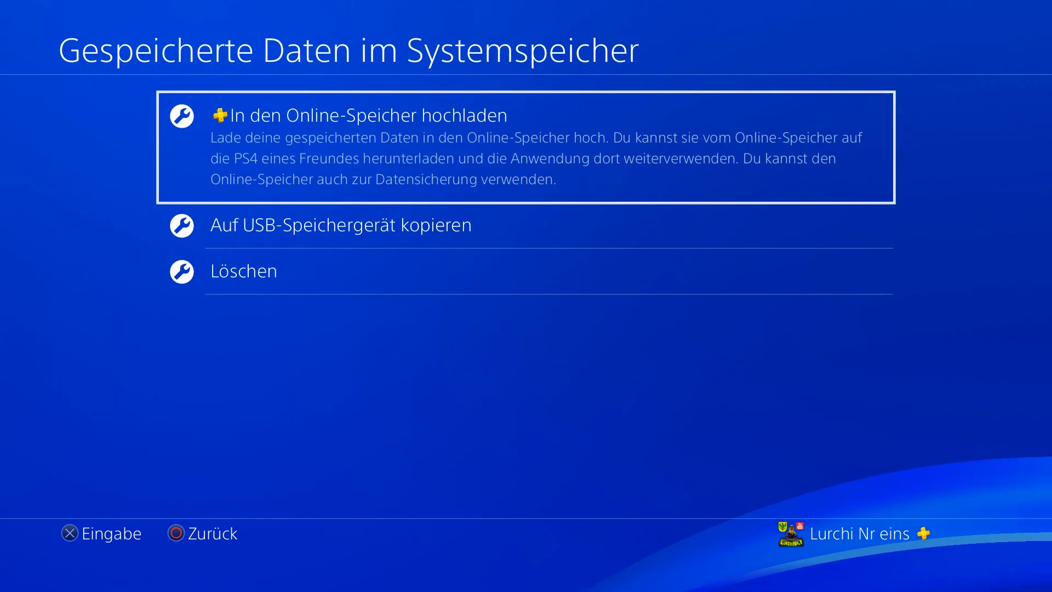
key(Down)
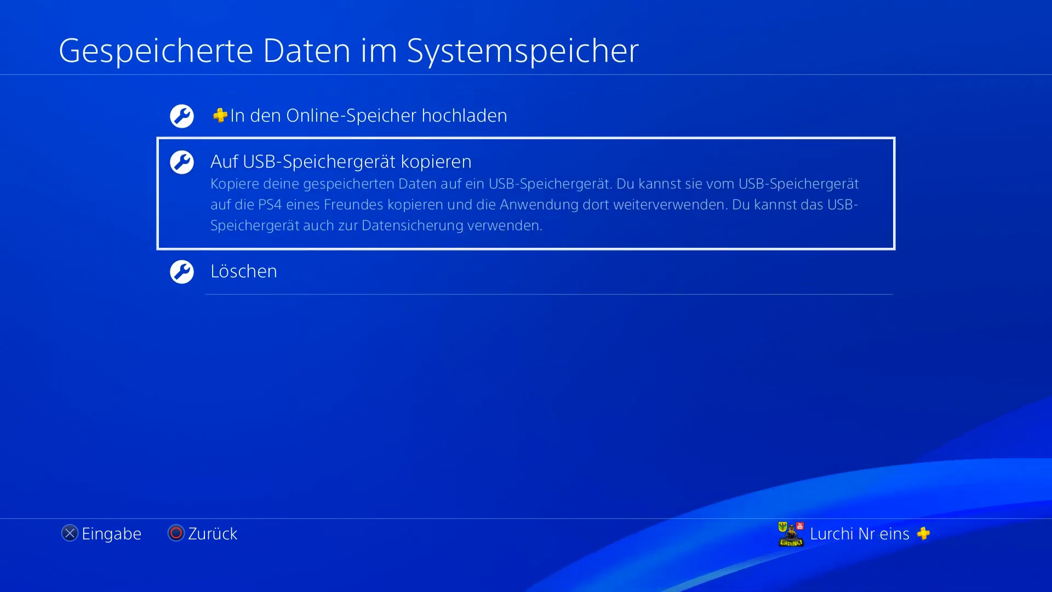
key(Return)
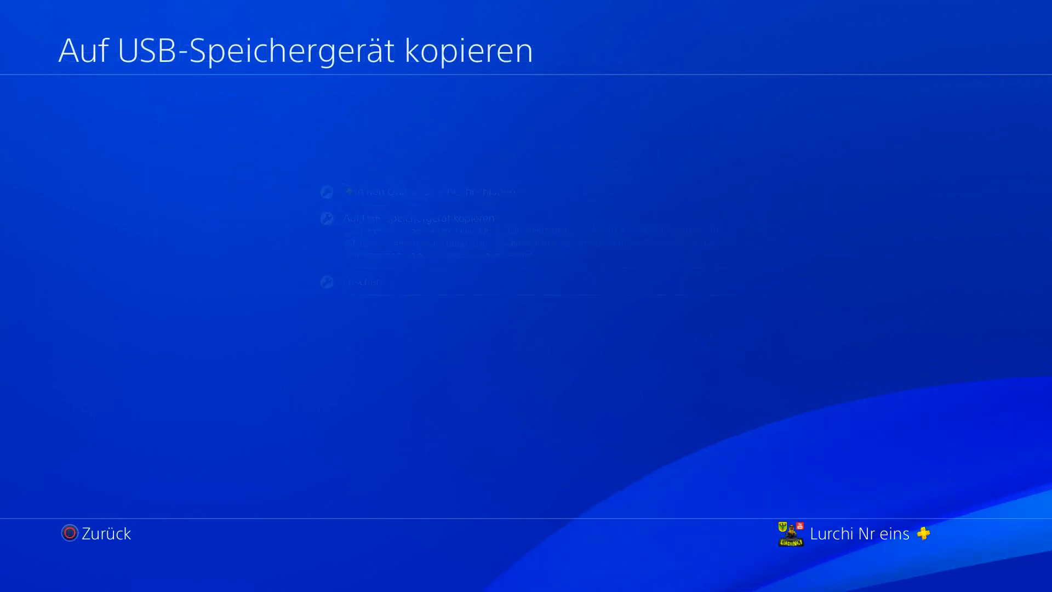
key(Return)
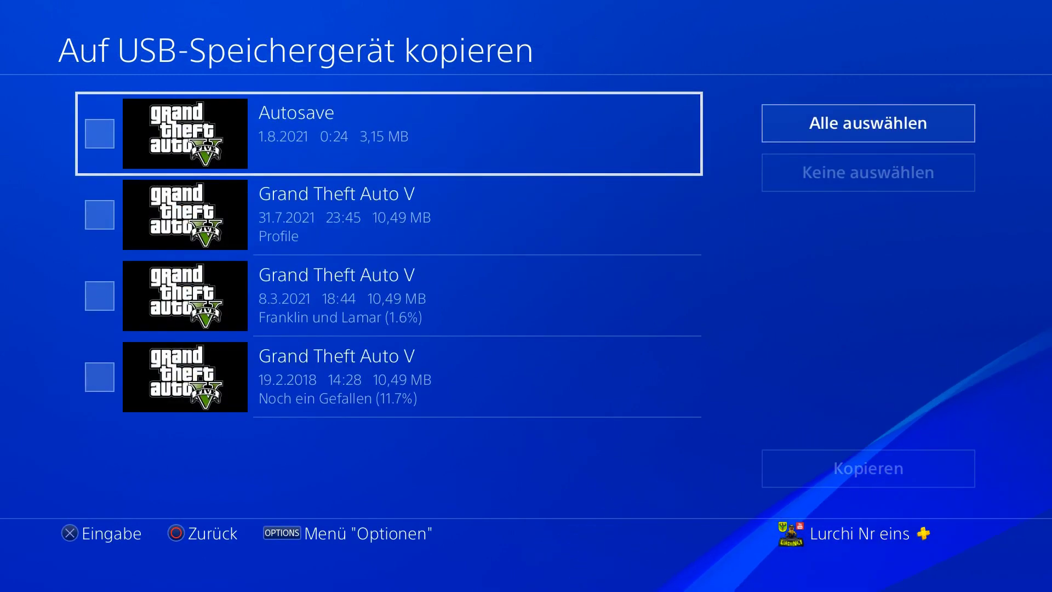
Mark the Grand Theft Auto V save "Franklin und Lamar (1.6%)" for copying to USB
key(Down)
key(Down)
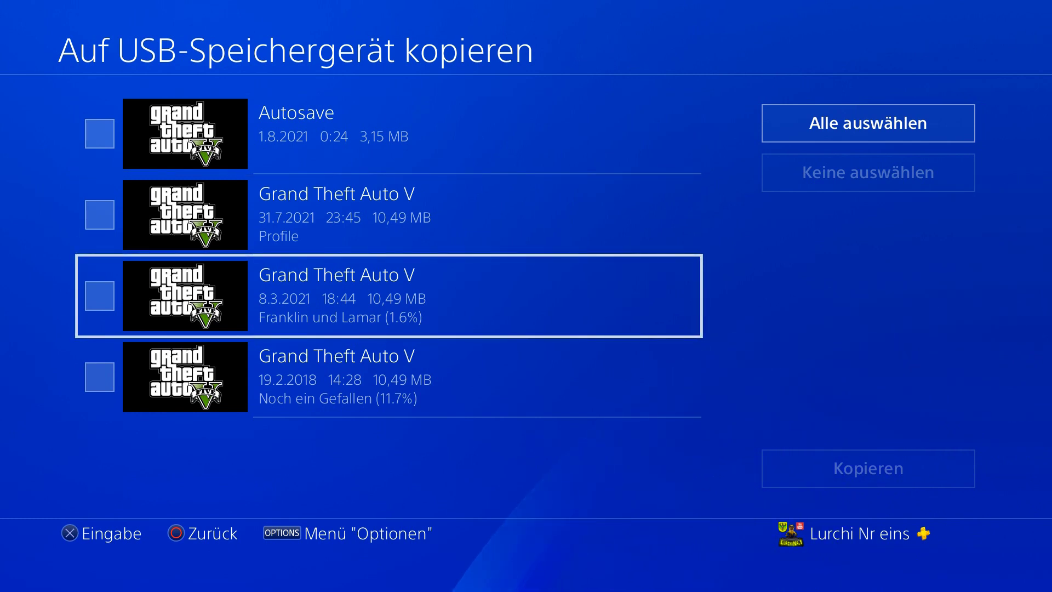
key(Return)
key(Right)
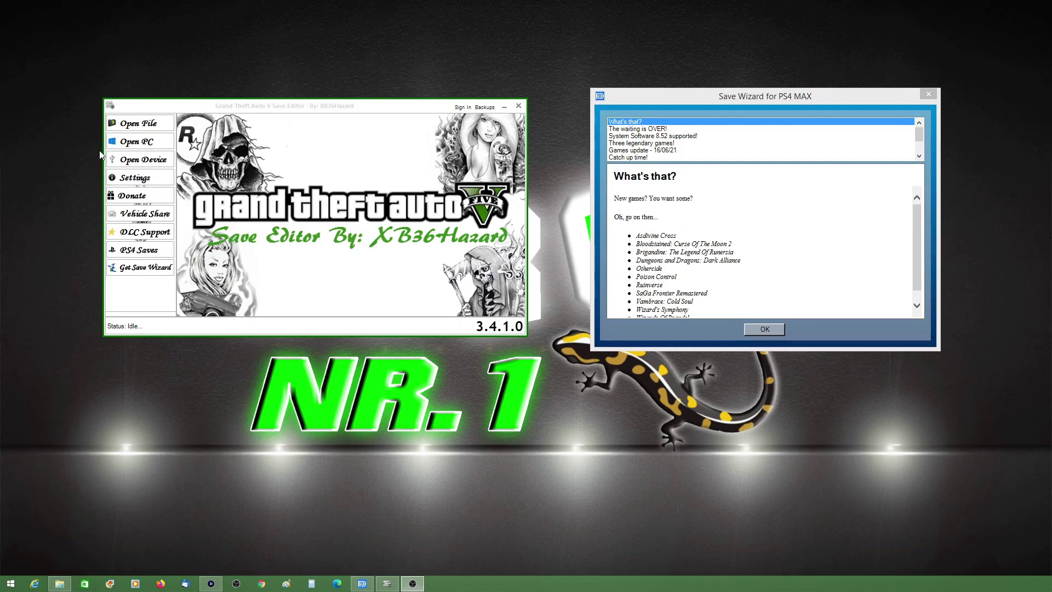
In the Grand Theft Auto V Save Editor, open SGTA50007_LITE_DMO from the DMO\dmo folder without making a backup
click(156, 125)
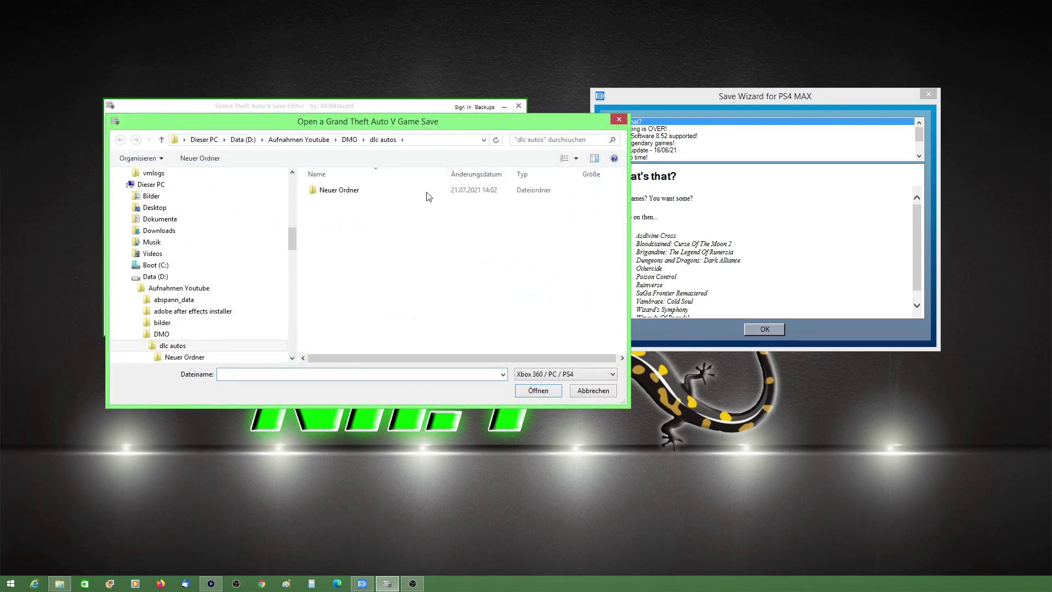
click(349, 139)
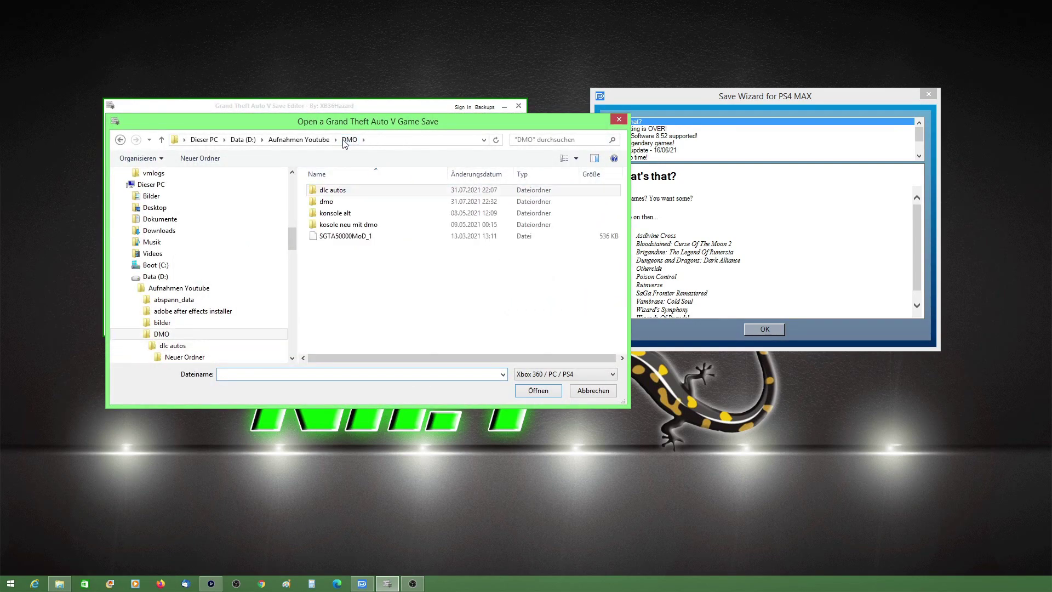
double_click(335, 201)
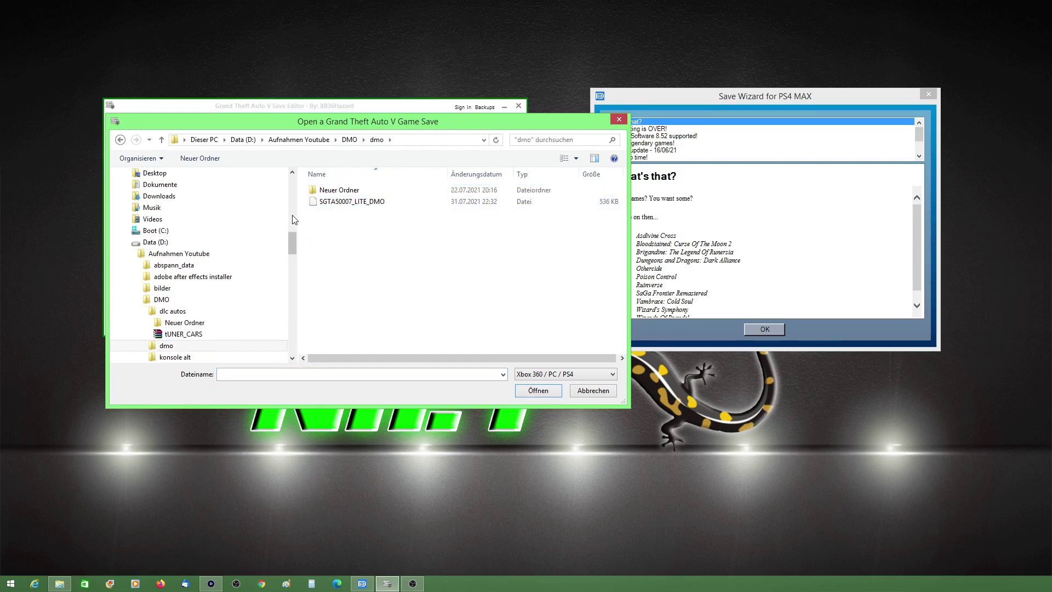
drag(297, 216, 115, 224)
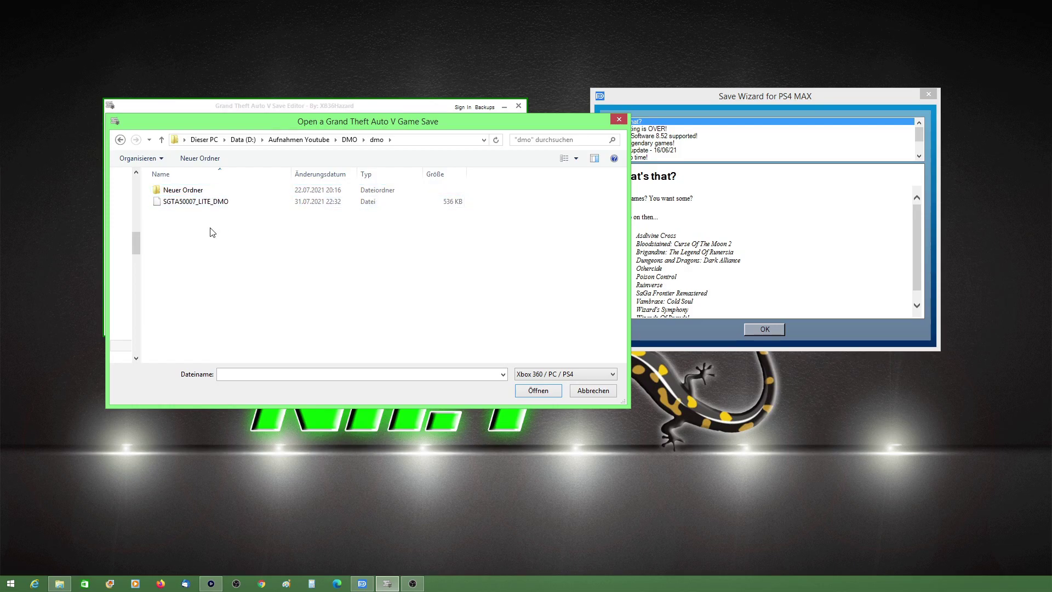
click(203, 202)
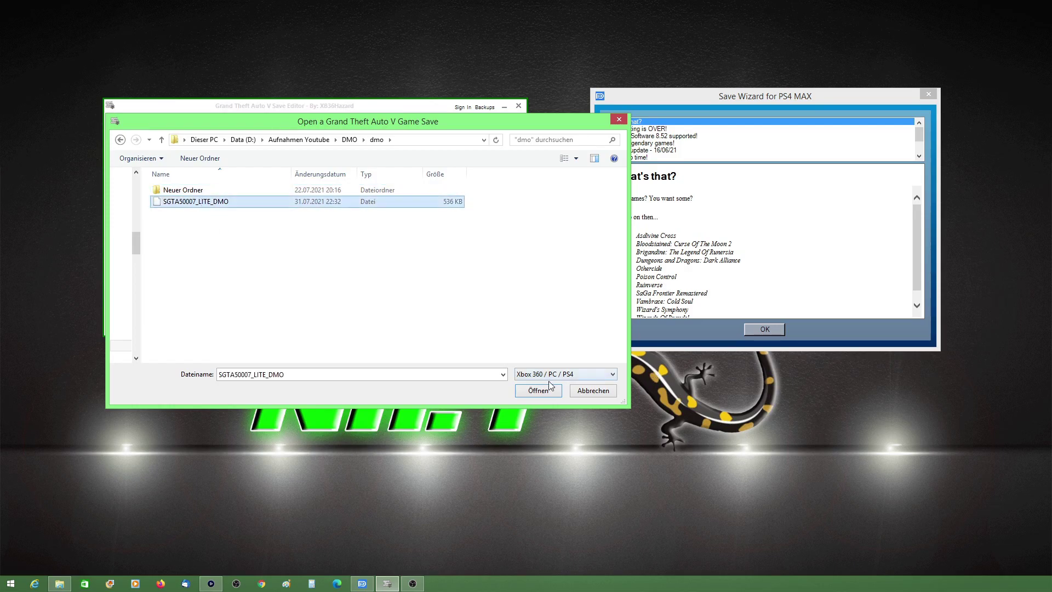
click(538, 390)
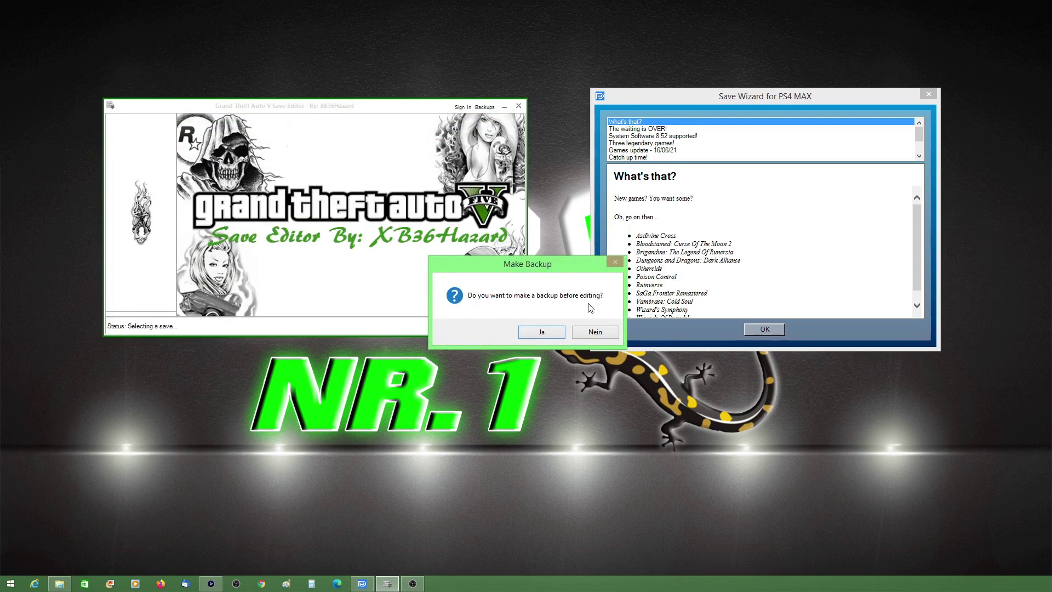
click(598, 332)
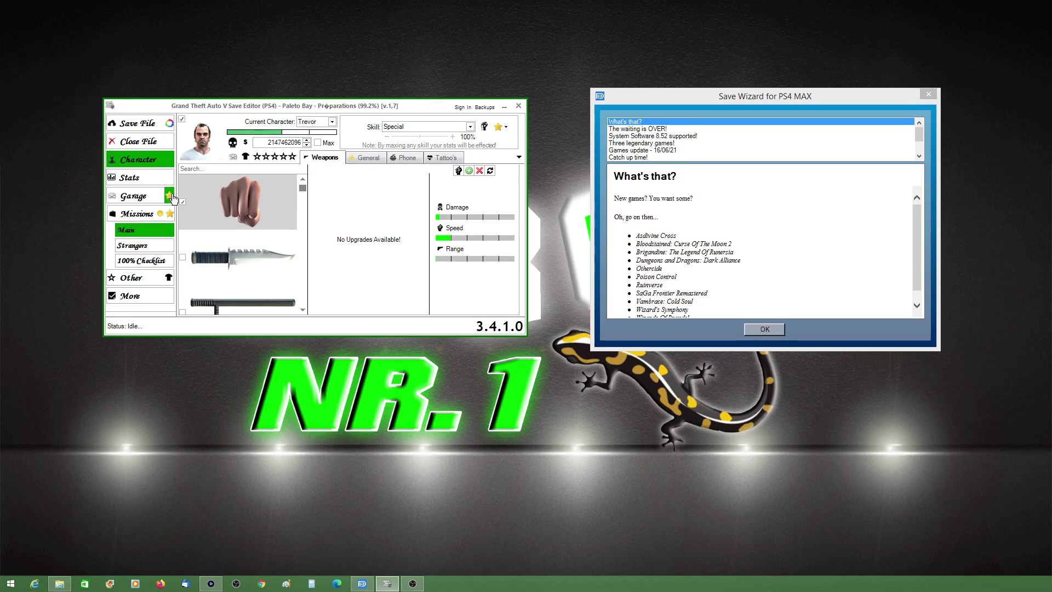
Show the garage vehicles and choose Trevor as the garage owner
click(135, 199)
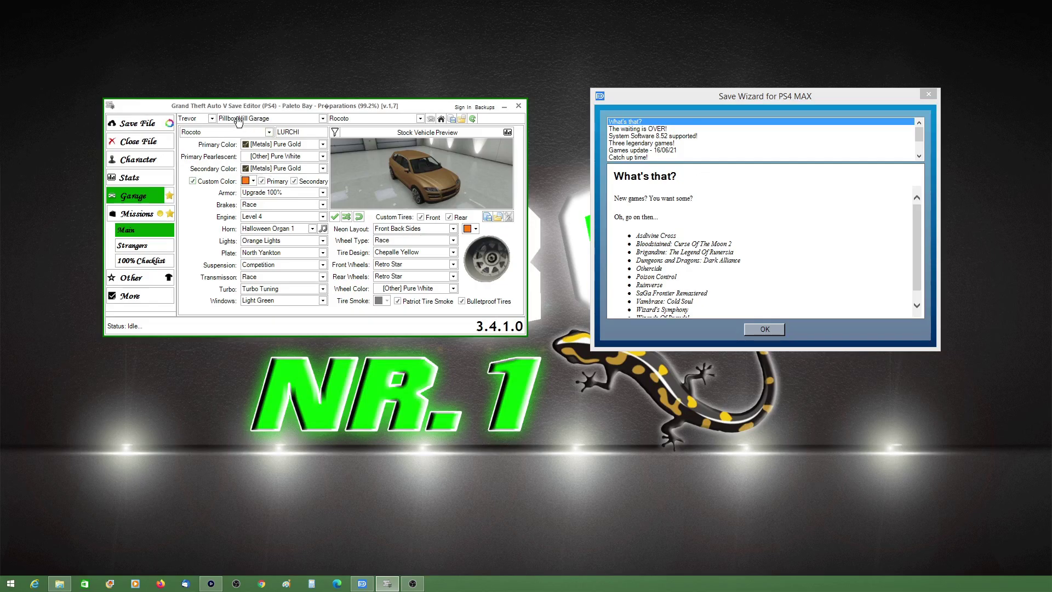
click(211, 118)
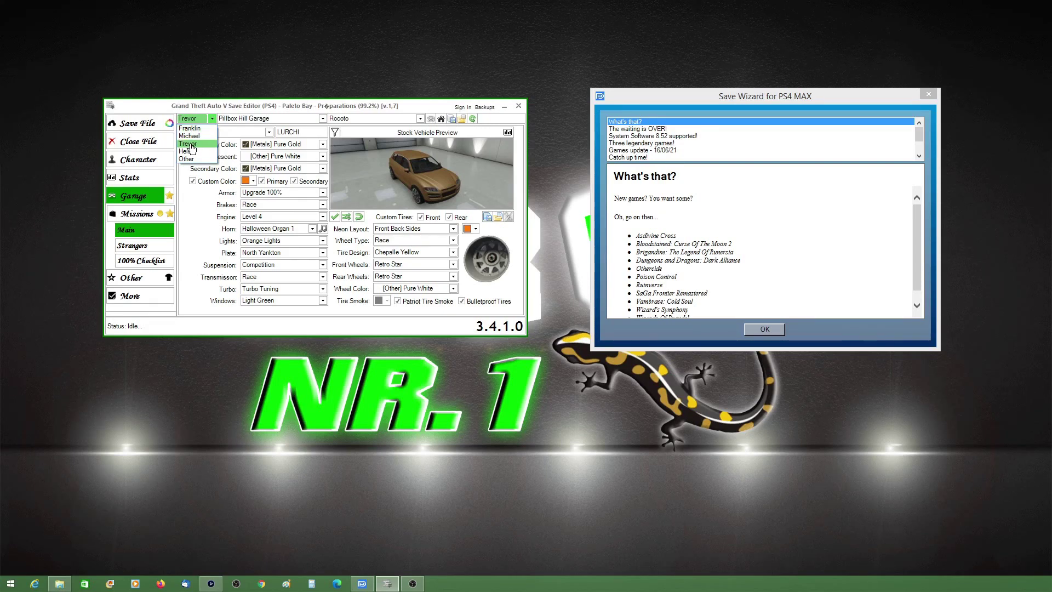
click(188, 143)
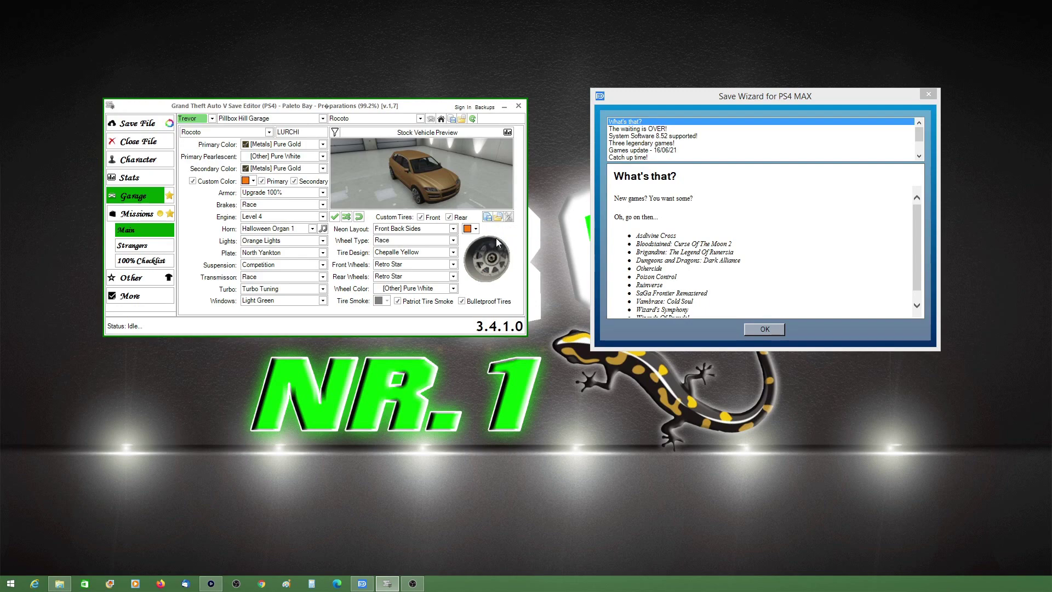
Replace the Rocoto in Pillbox Hill Garage with "Comet S2 (Taxi Yellow).GTAVV" from the dlc autos\Neuer Ordner folder
click(498, 218)
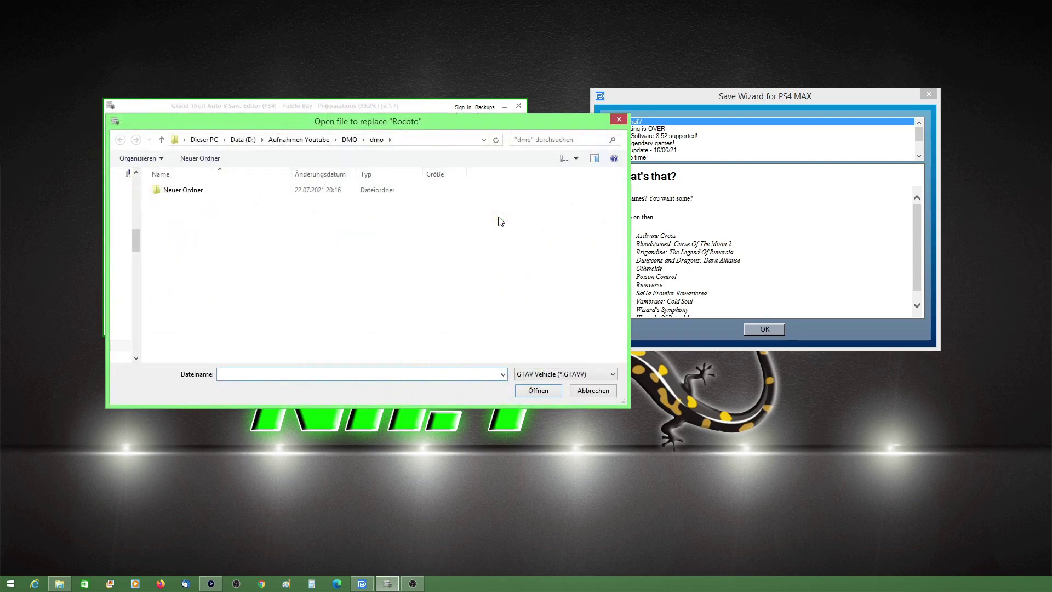
click(377, 142)
click(349, 139)
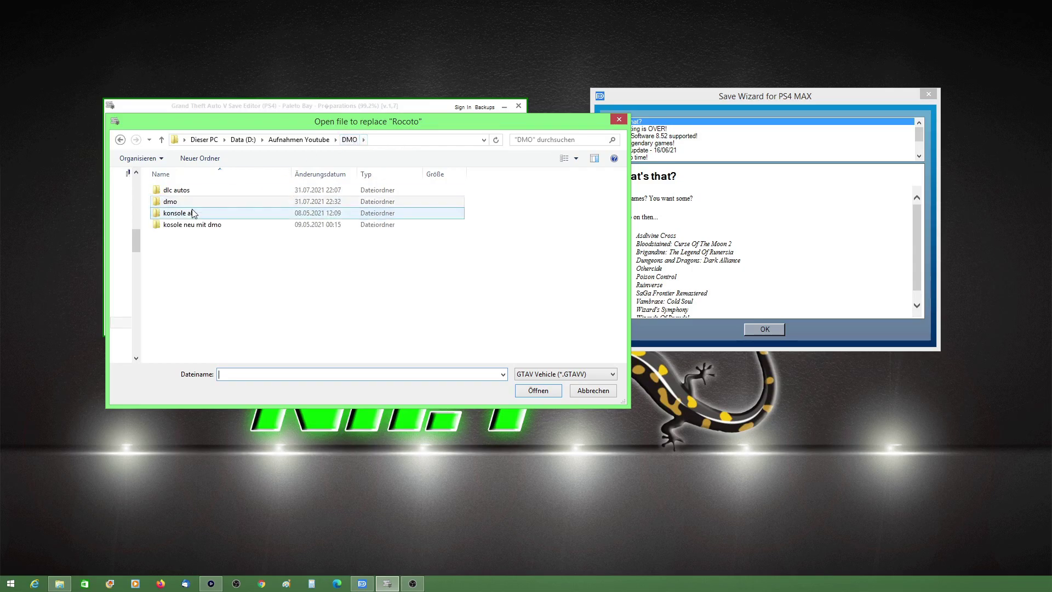
double_click(185, 192)
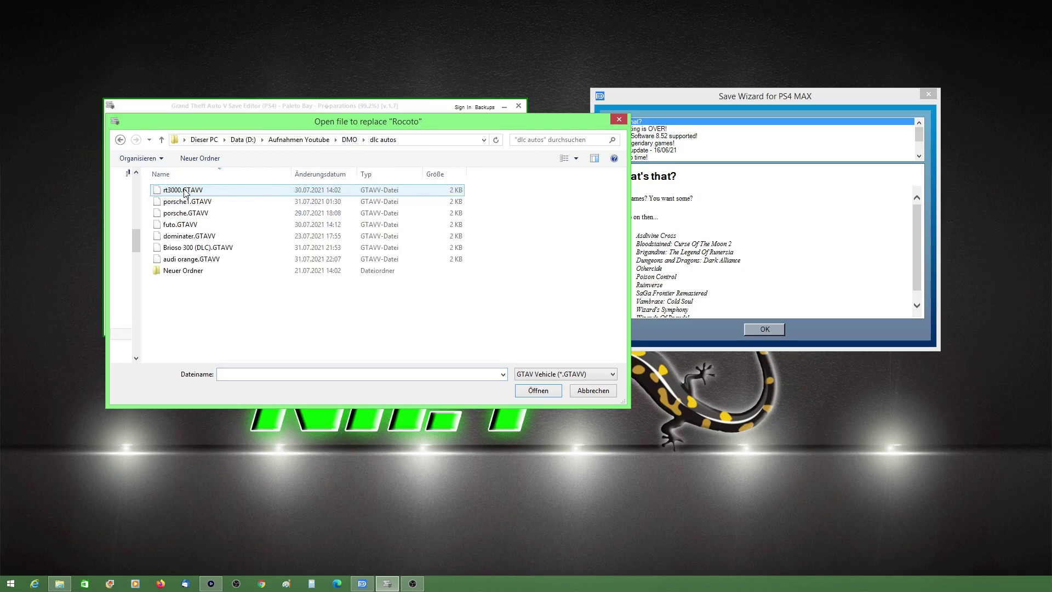
double_click(187, 271)
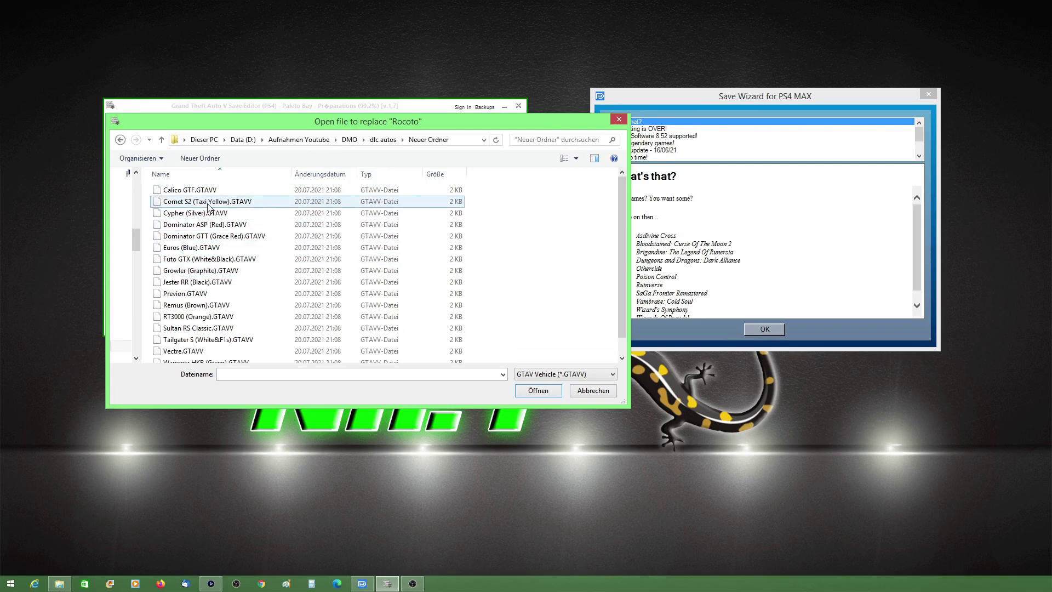
scroll(232, 269, down, 1)
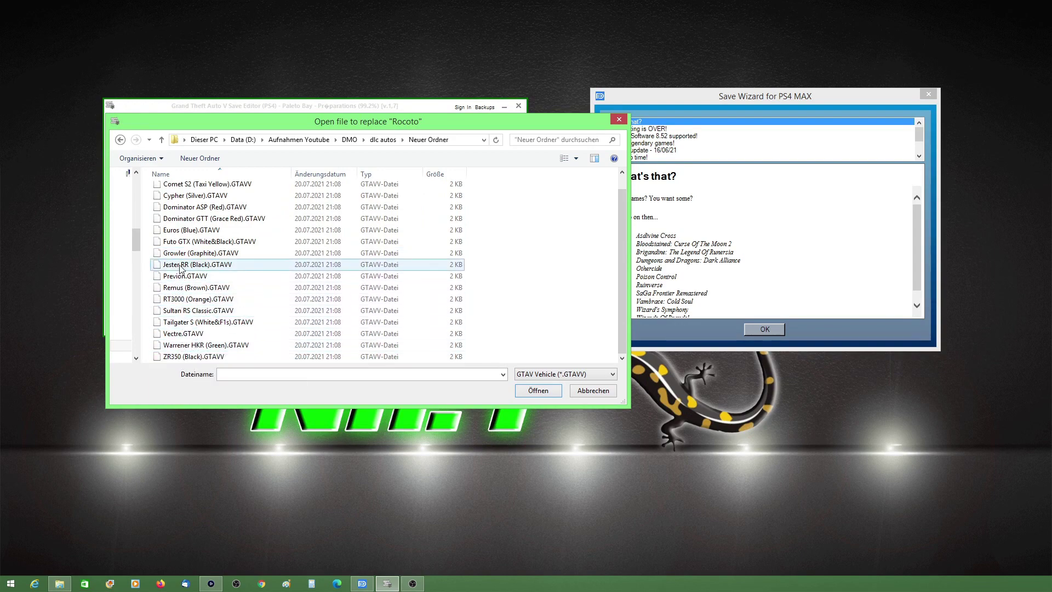
scroll(197, 292, up, 1)
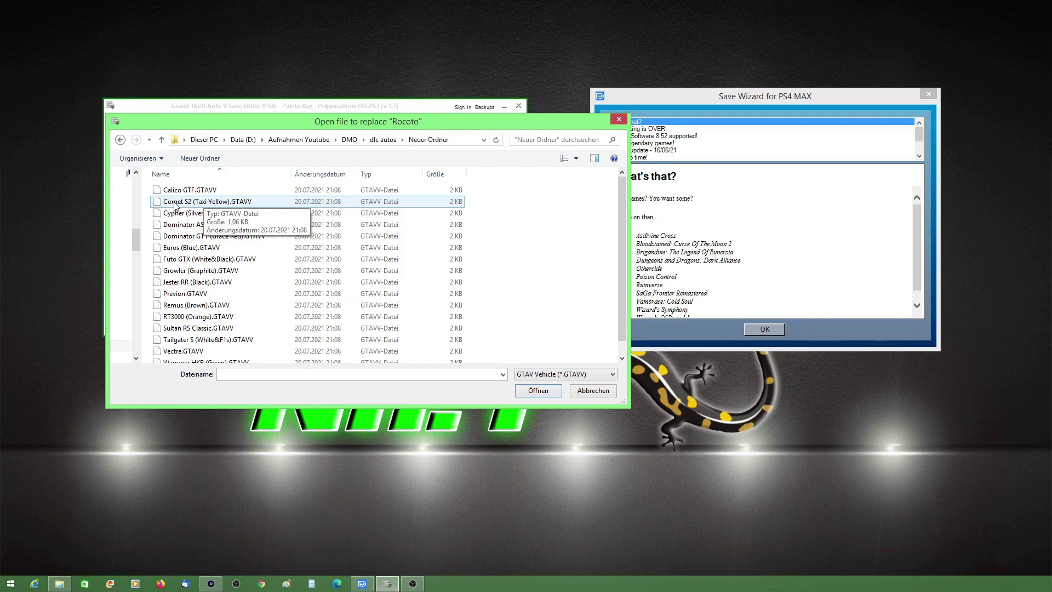
click(204, 204)
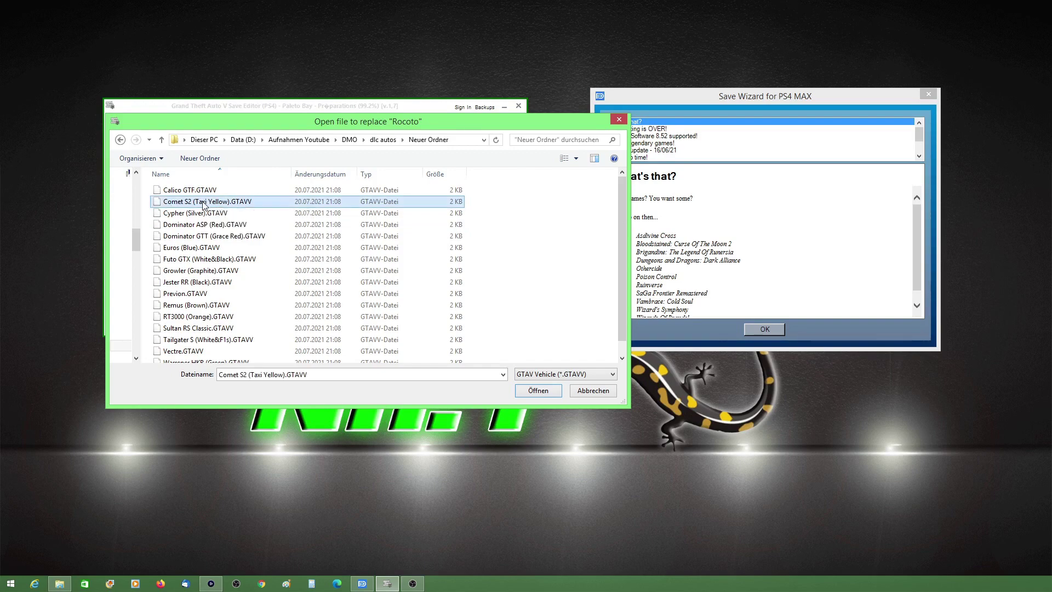
click(530, 392)
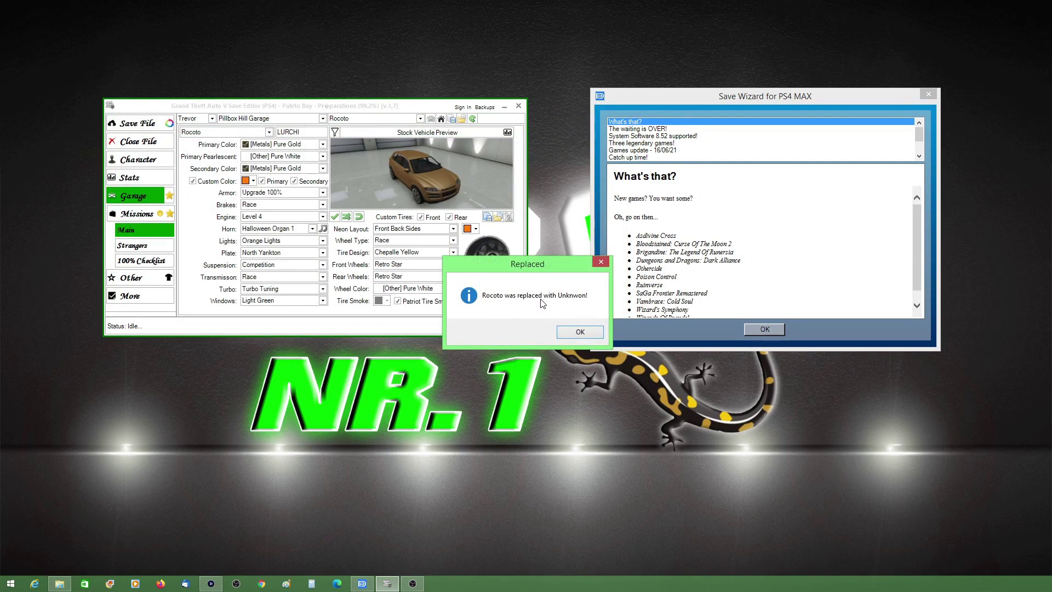
click(579, 331)
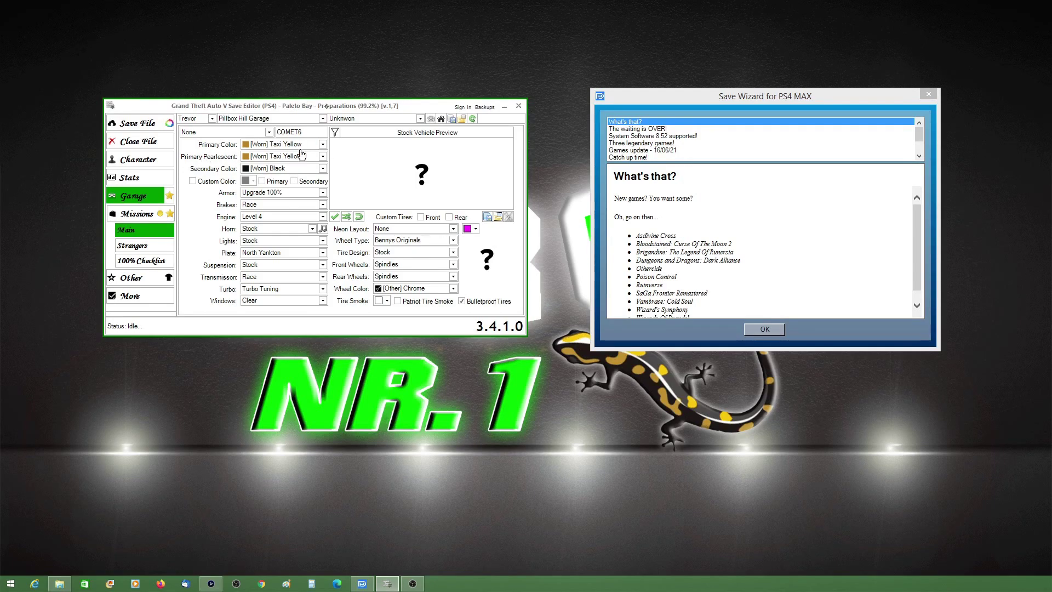
Look through the available primary colors and set the COMET6 vehicle's primary color to [Matte] Black
click(322, 145)
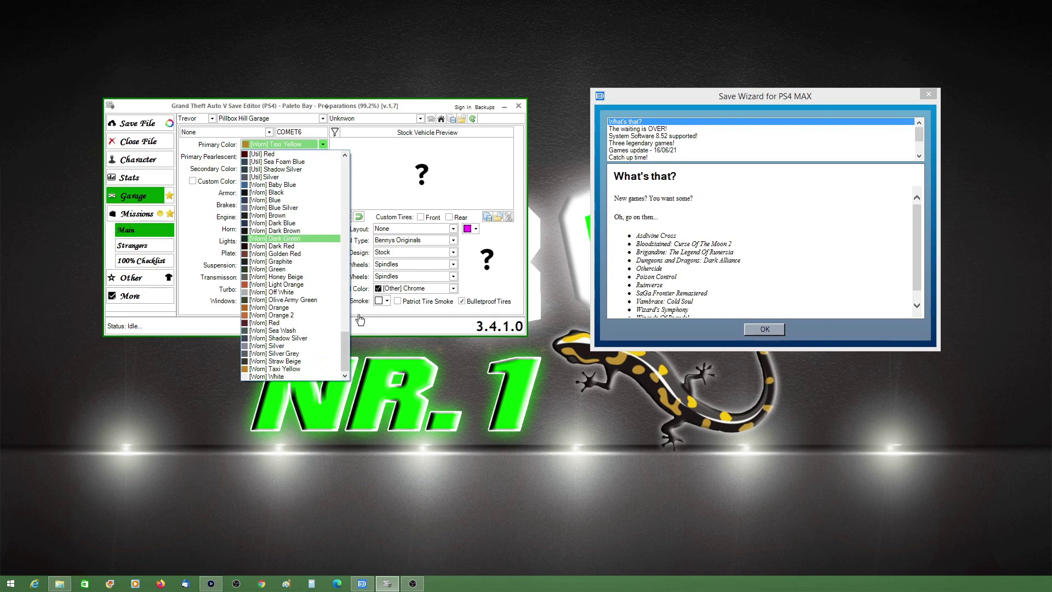
drag(345, 344, 346, 170)
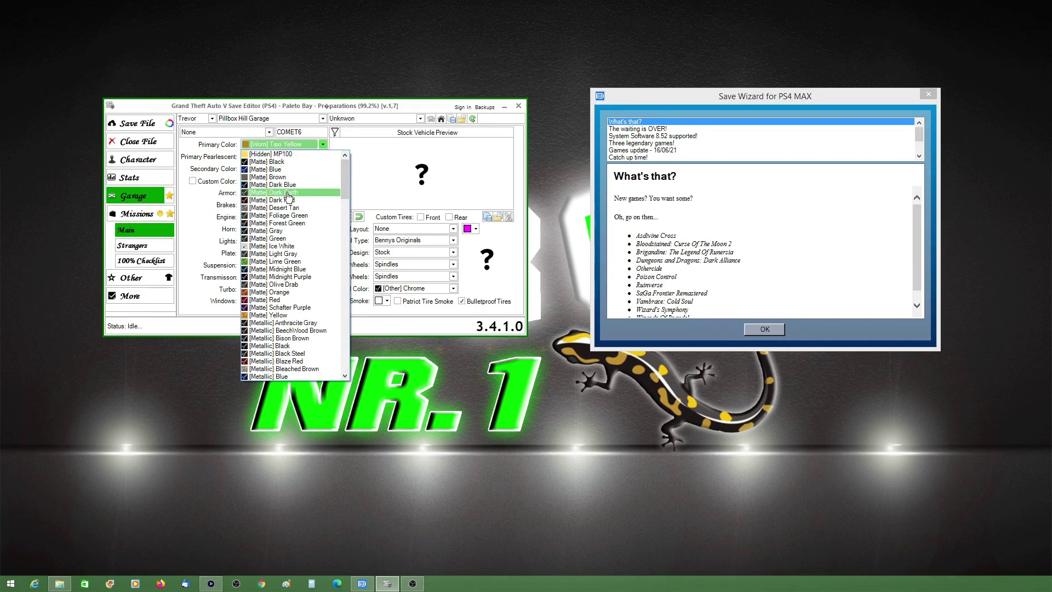
scroll(291, 271, down, 10)
scroll(290, 271, down, 20)
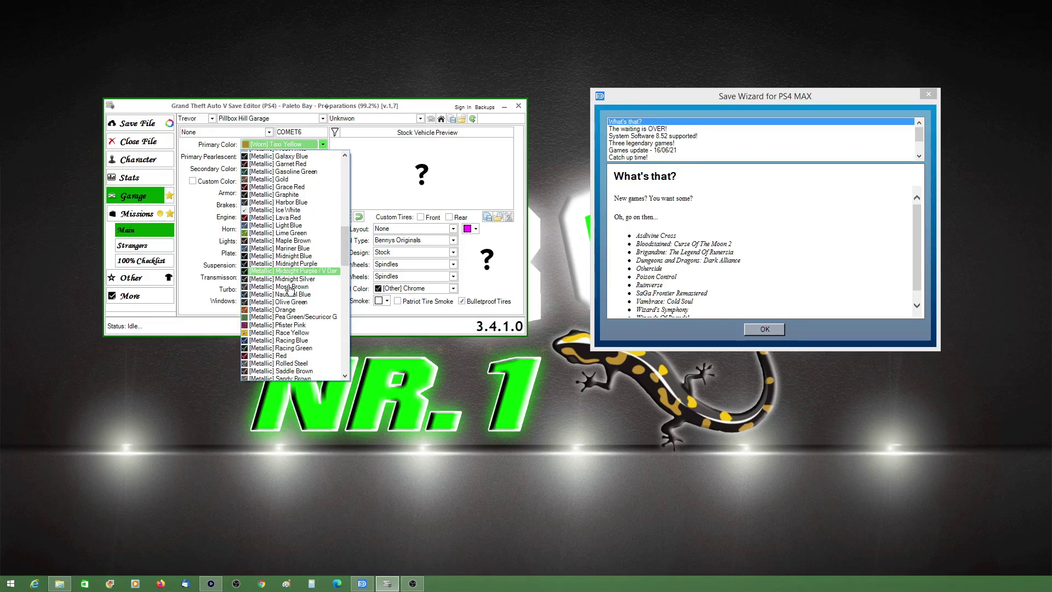
scroll(290, 293, down, 8)
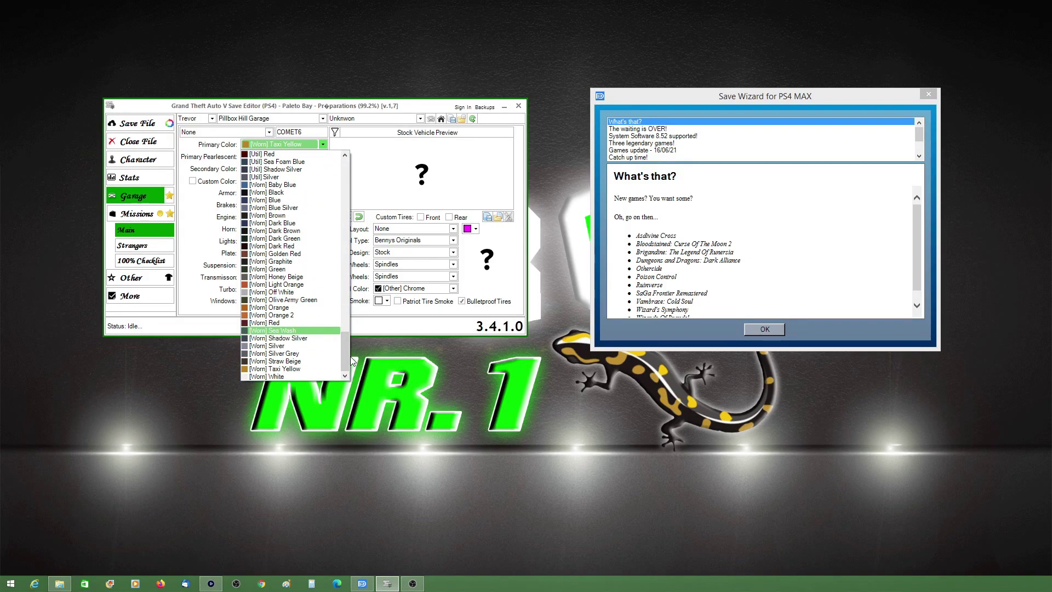
drag(346, 356, 325, 158)
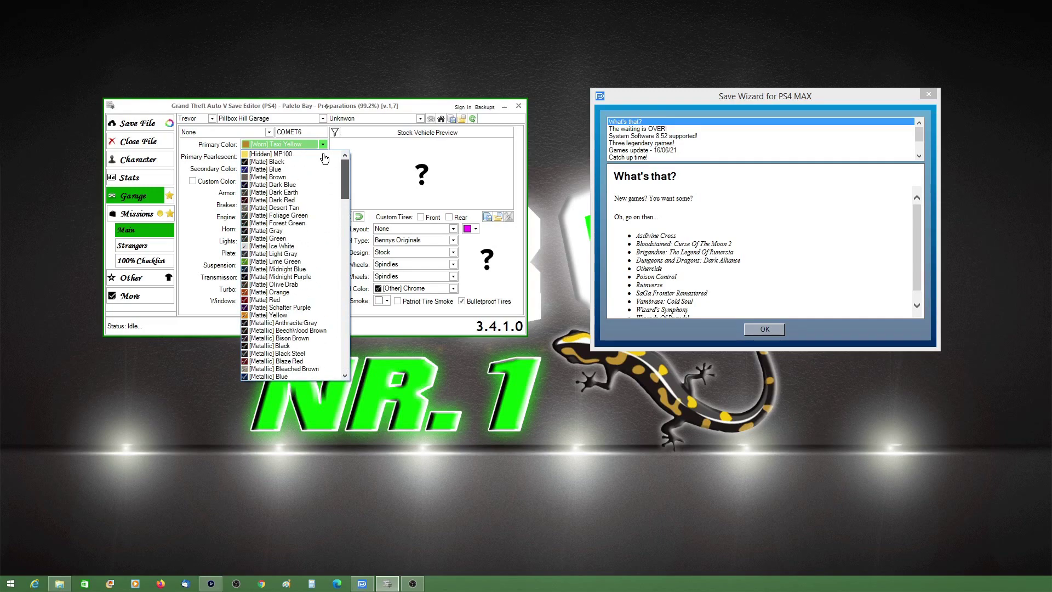
click(323, 162)
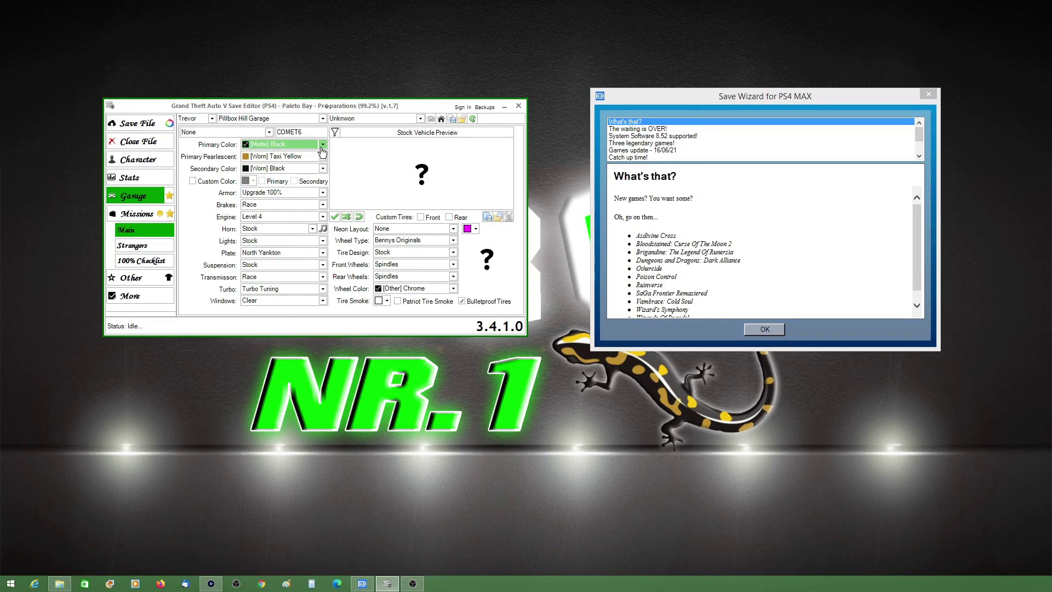
Set the COMET6 vehicle's primary color to [Hidden] MP100
click(322, 147)
click(343, 152)
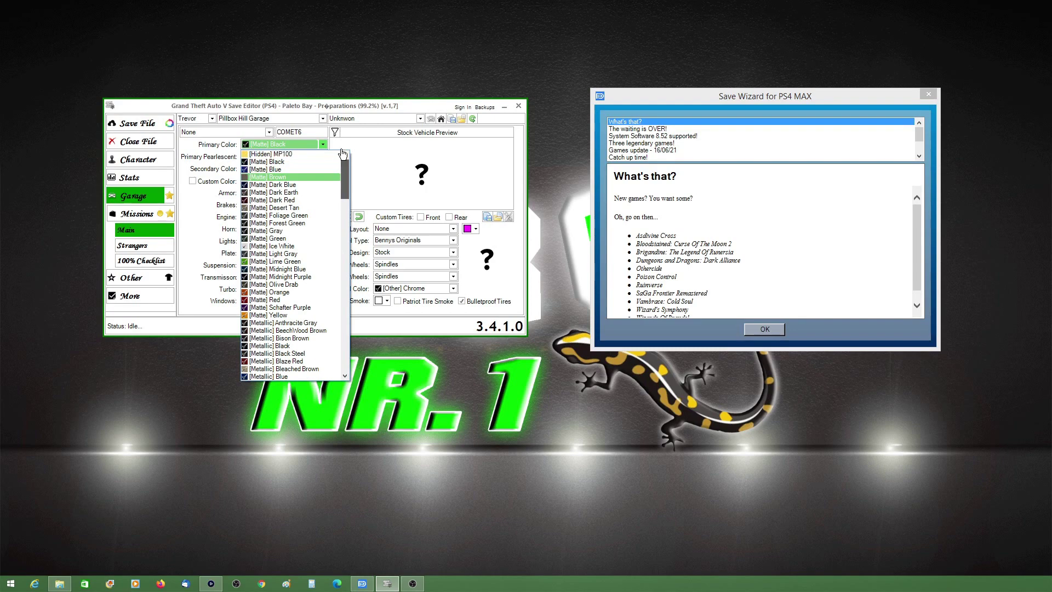
click(304, 154)
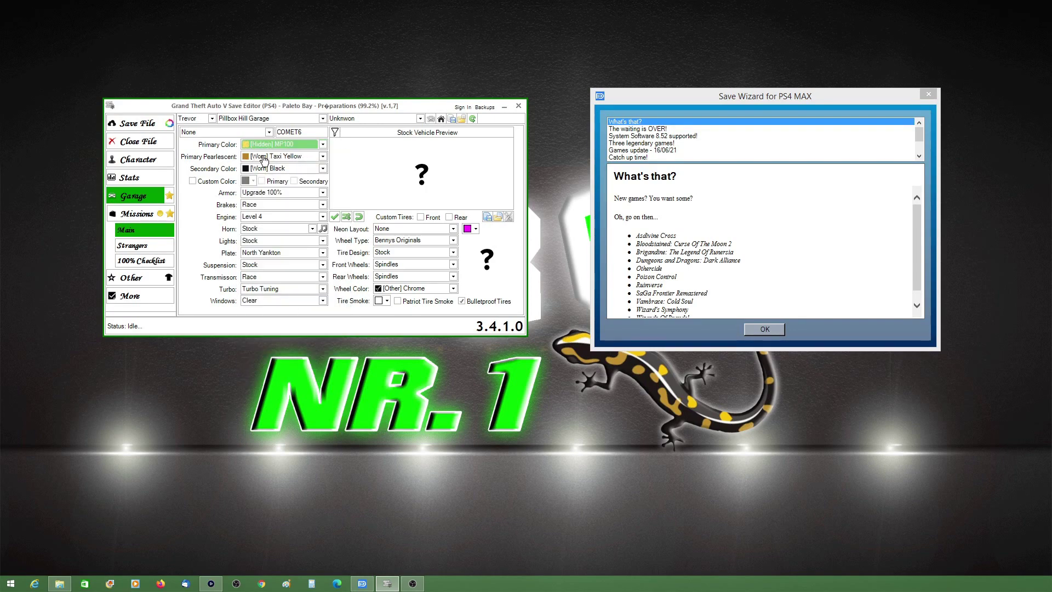
Set the COMET6 vehicle's primary pearlescent and secondary colors to [Hidden] MP100 and enable its custom color
click(323, 156)
drag(343, 364, 336, 167)
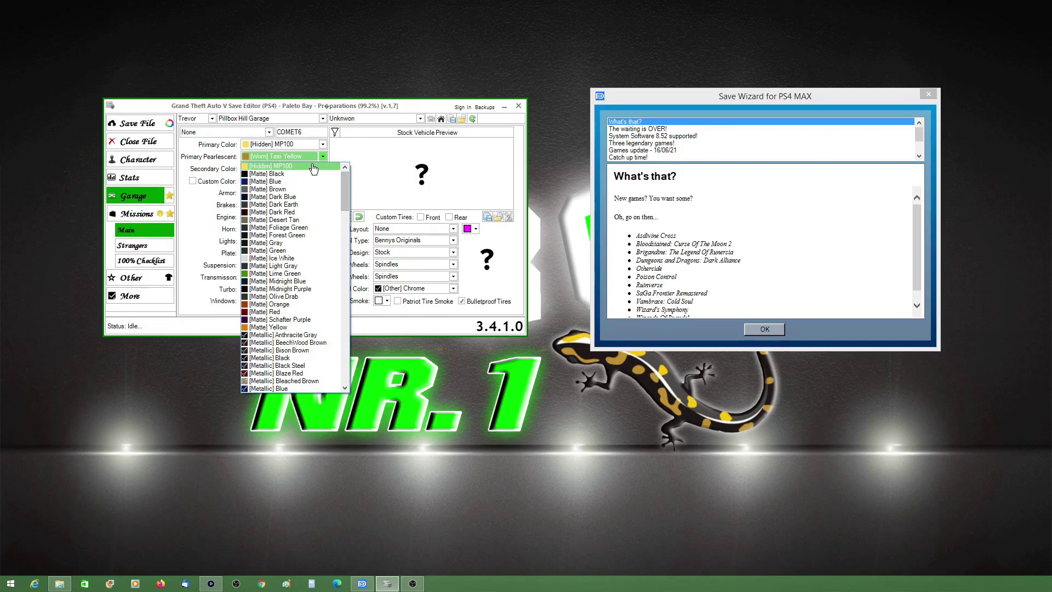
click(336, 166)
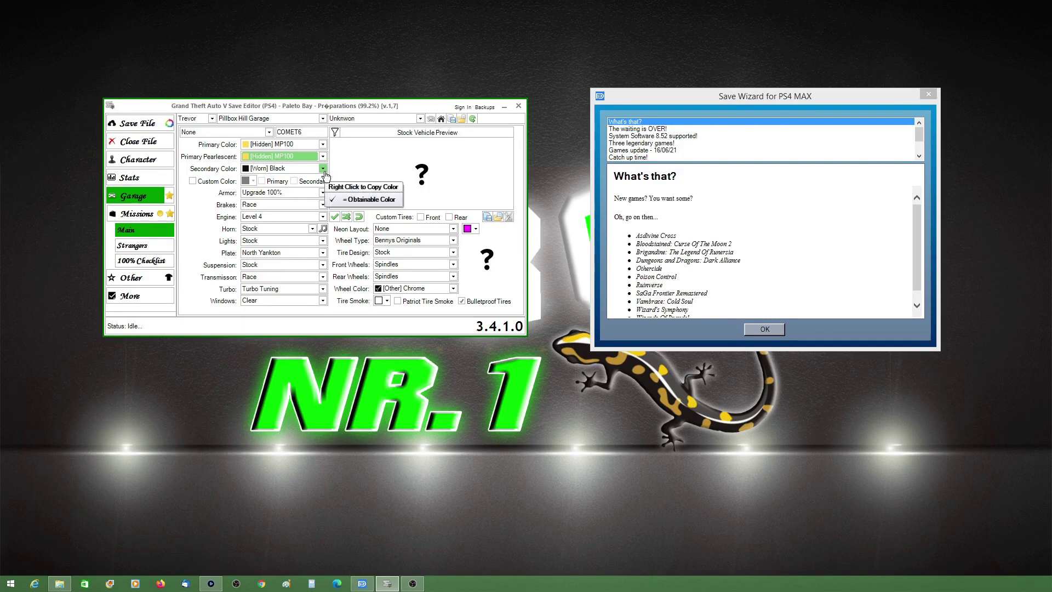
click(323, 169)
drag(348, 380, 350, 187)
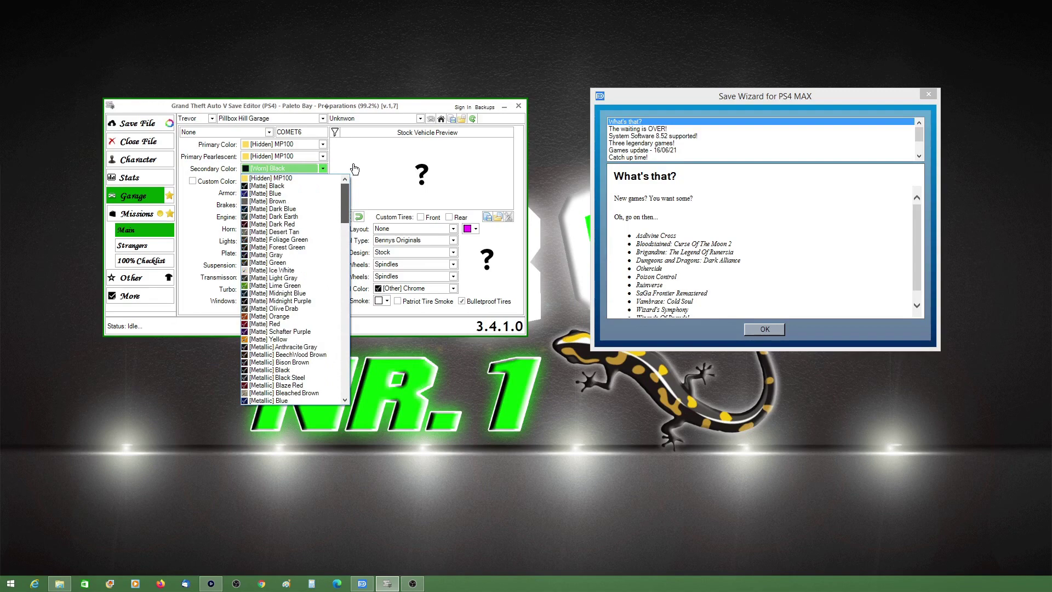
click(294, 179)
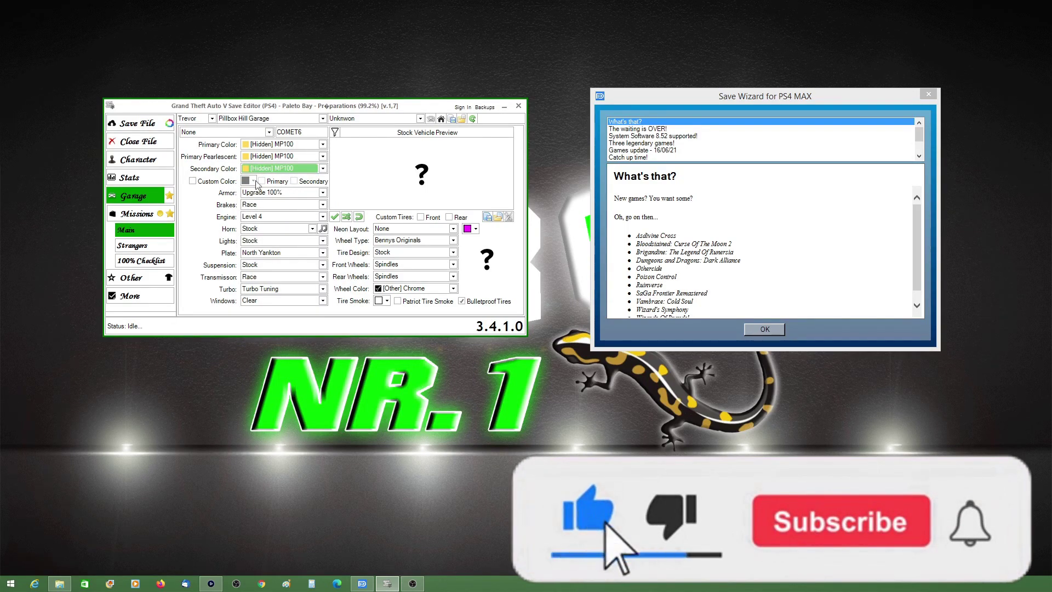
click(193, 181)
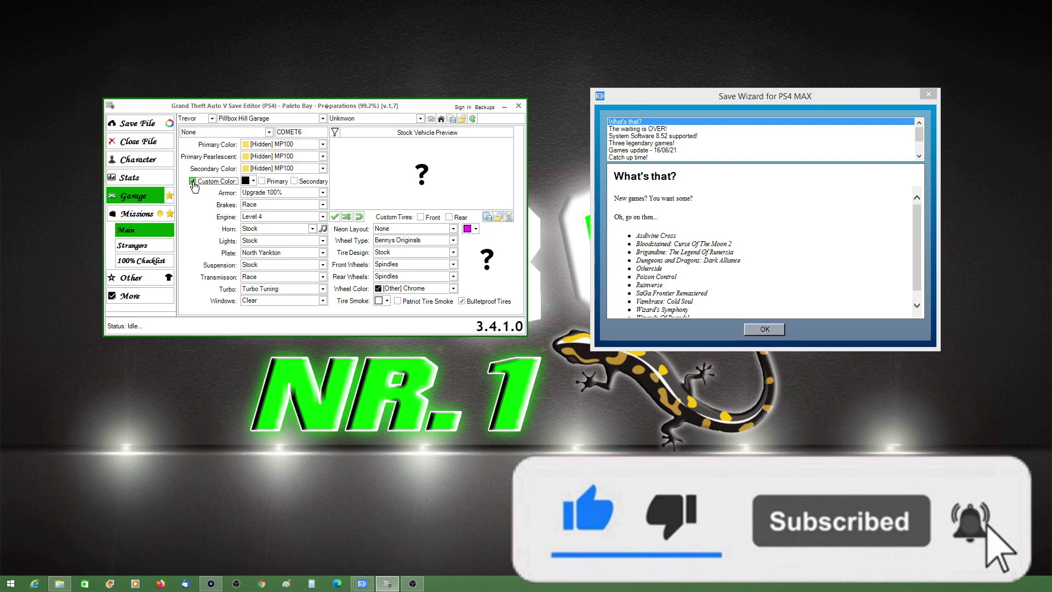
click(254, 181)
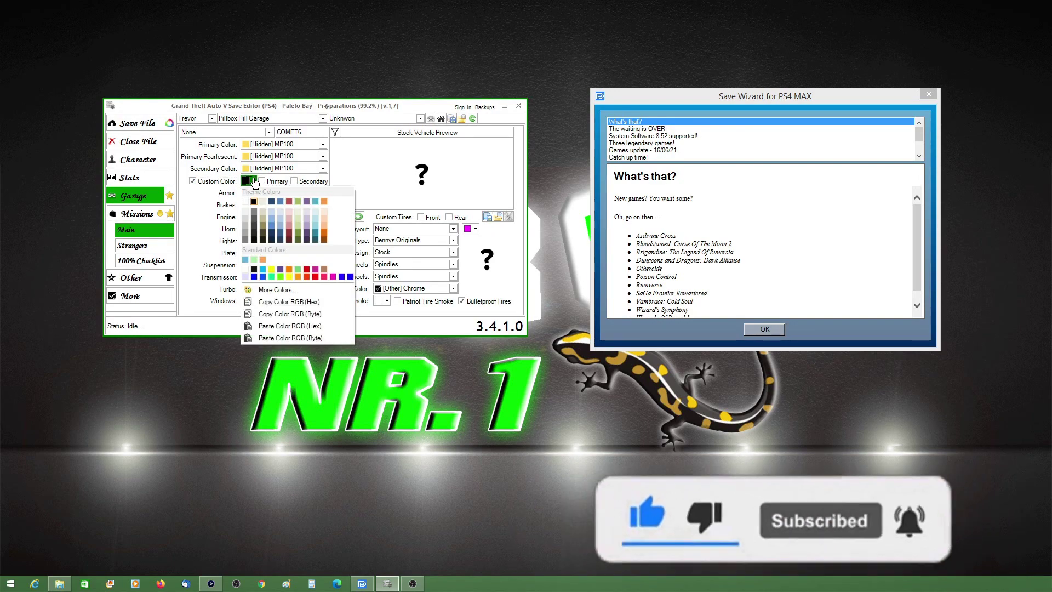
click(272, 289)
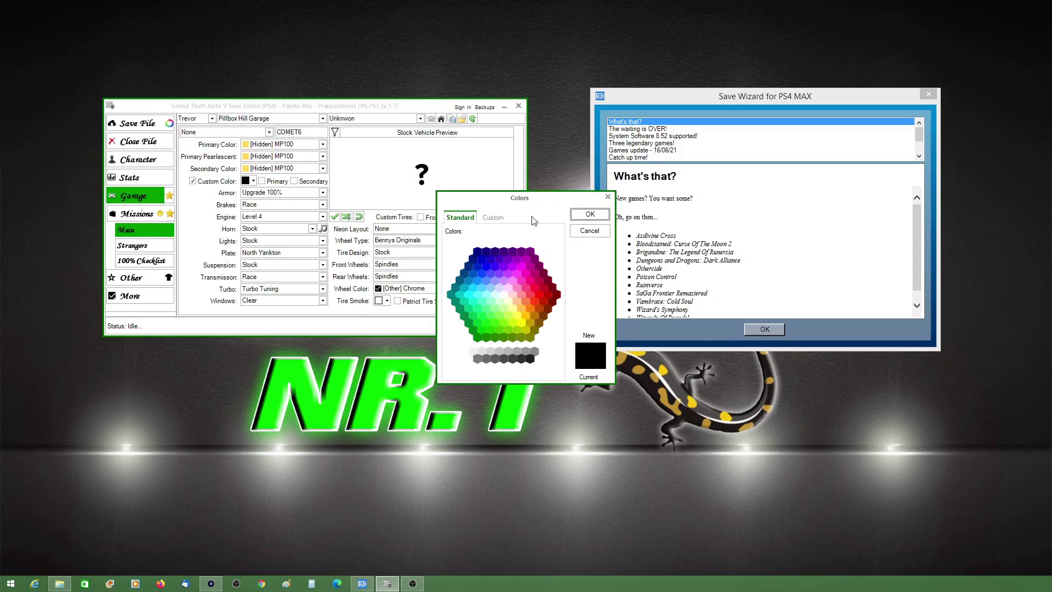
click(495, 218)
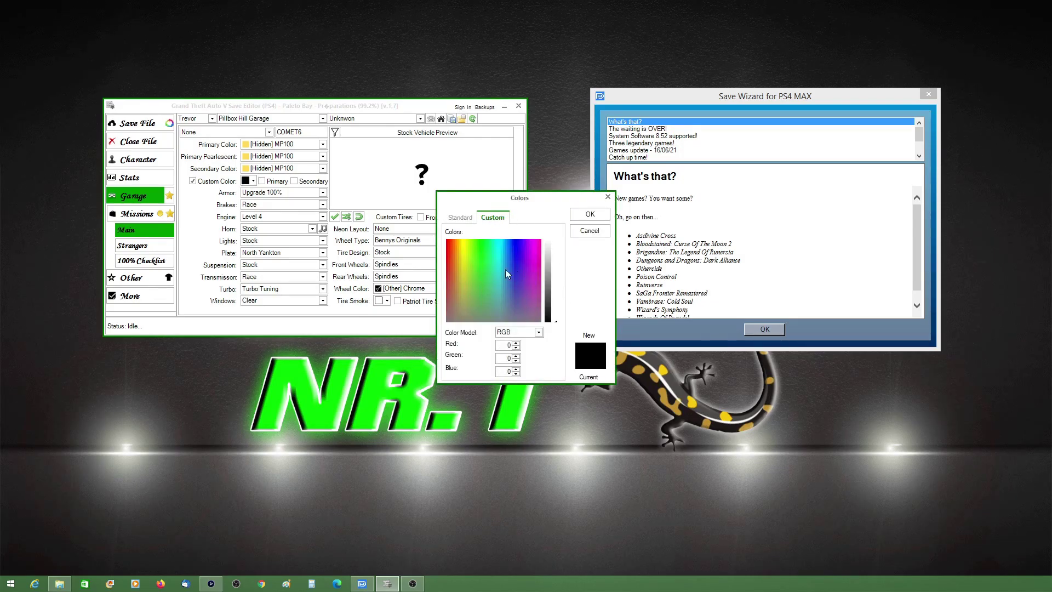
click(483, 249)
click(487, 293)
click(530, 309)
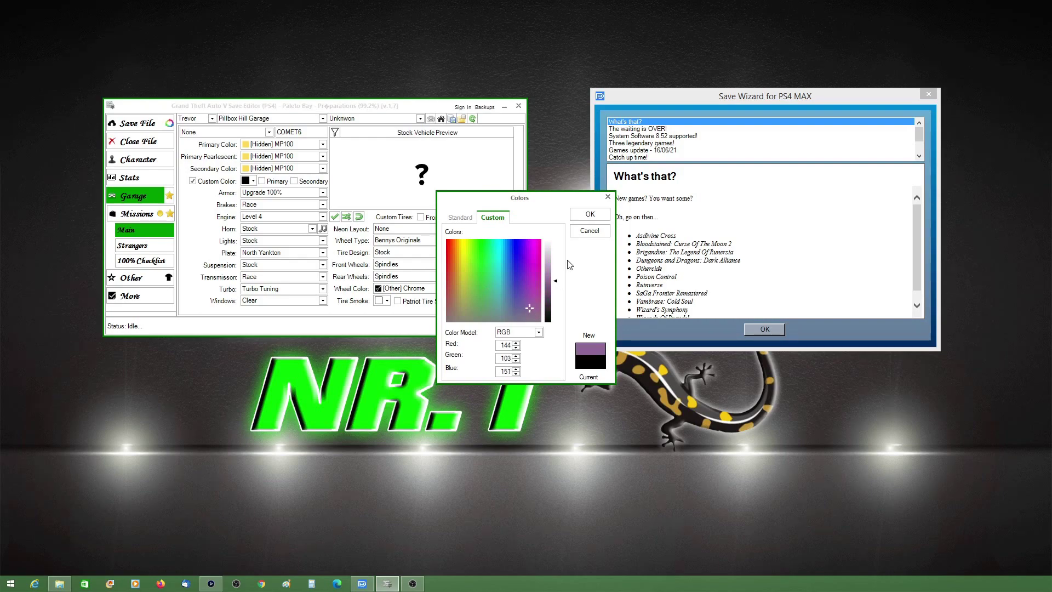
click(588, 232)
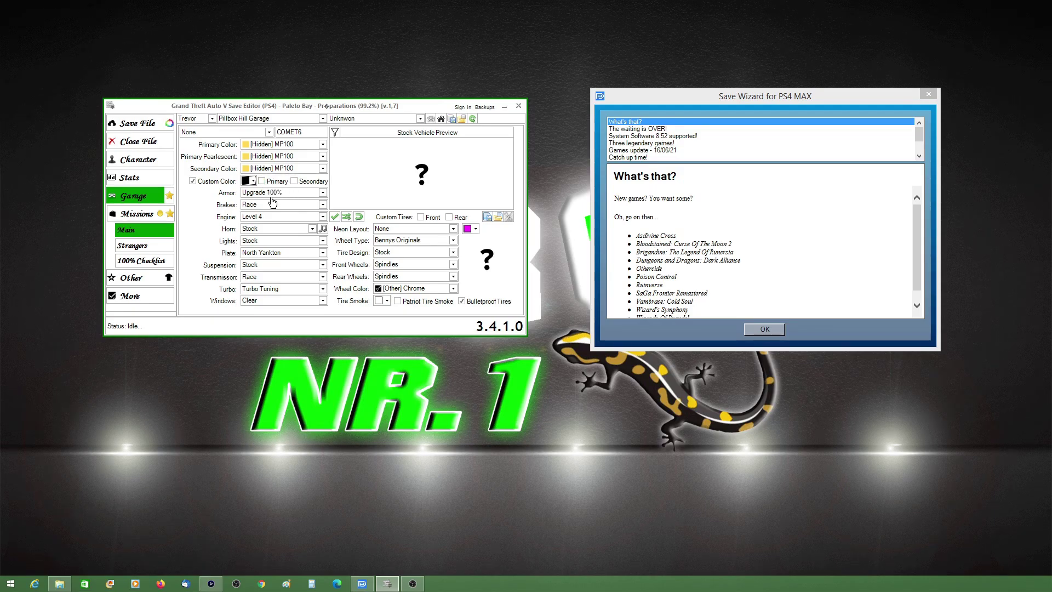
Set the vehicle's horn to Halloween Organ 1 and its lights to Golden Shower Lights
click(310, 230)
scroll(274, 384, down, 5)
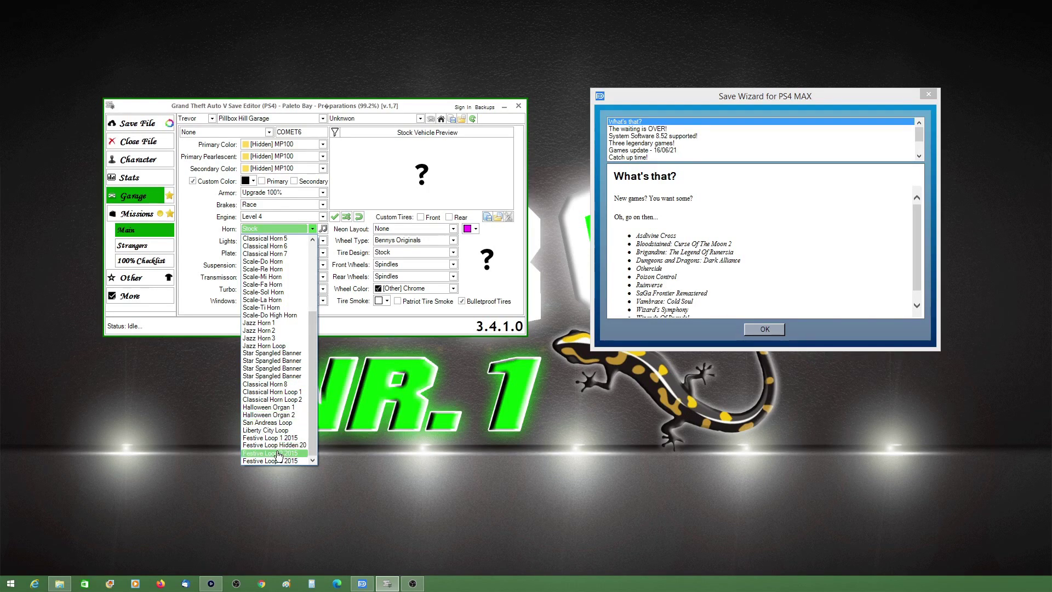
click(276, 408)
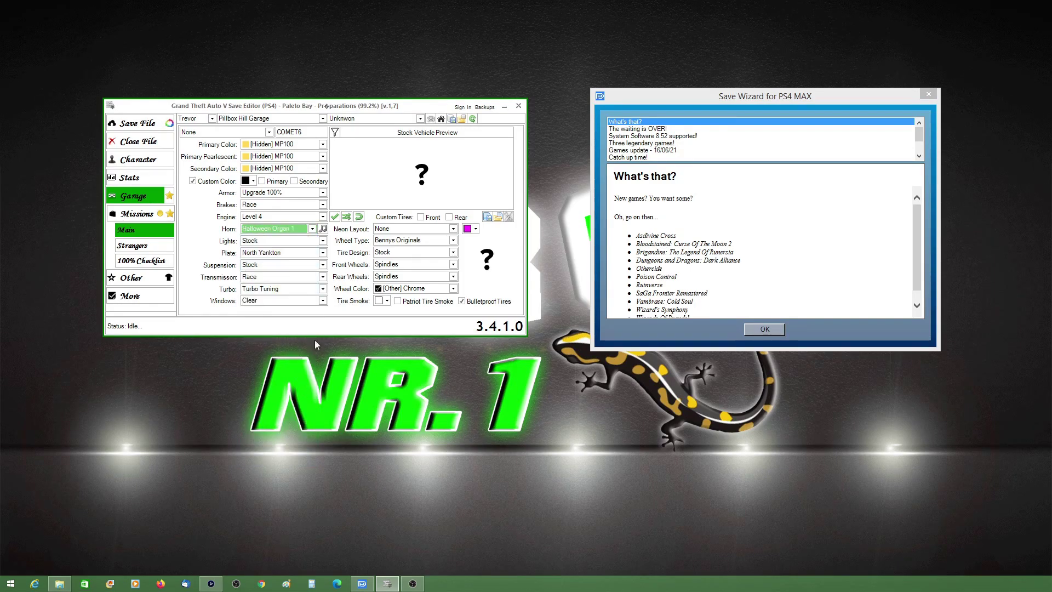
click(266, 241)
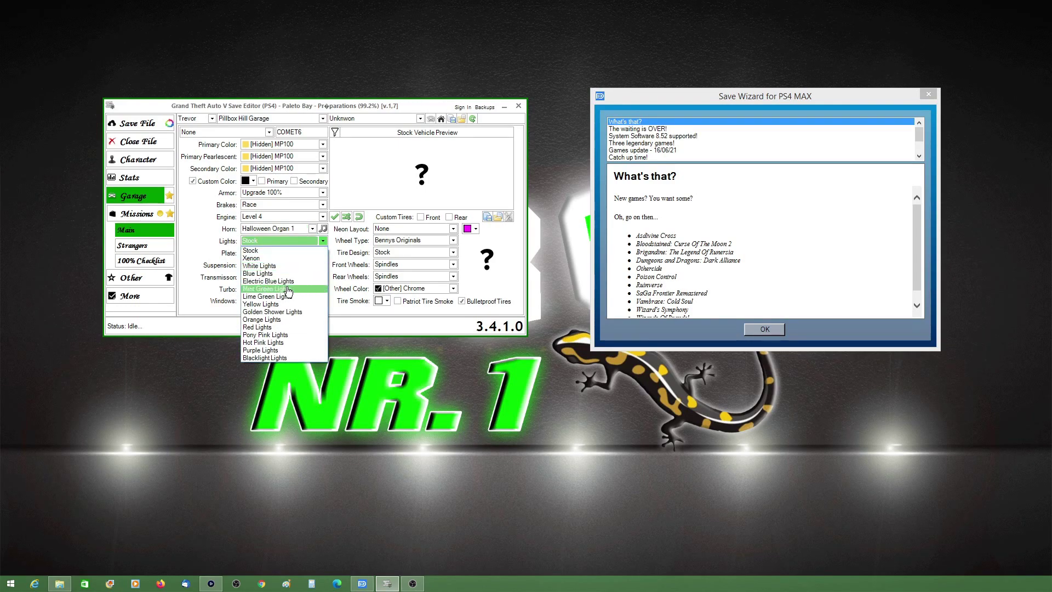
click(287, 311)
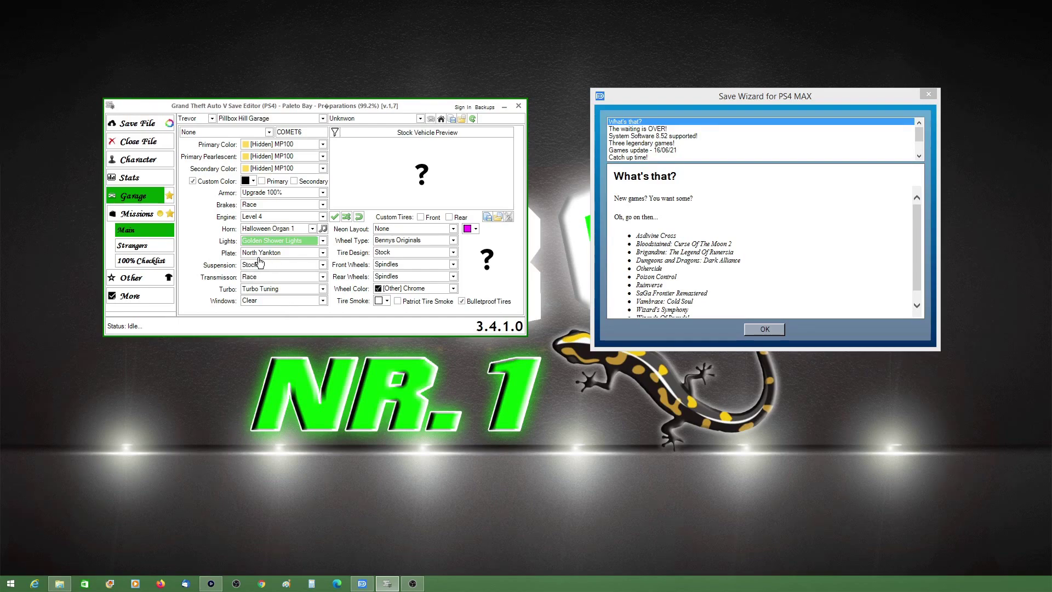
Set the vehicle's suspension to Competition and its windows to Light Green, leaving the transmission at Race
click(322, 265)
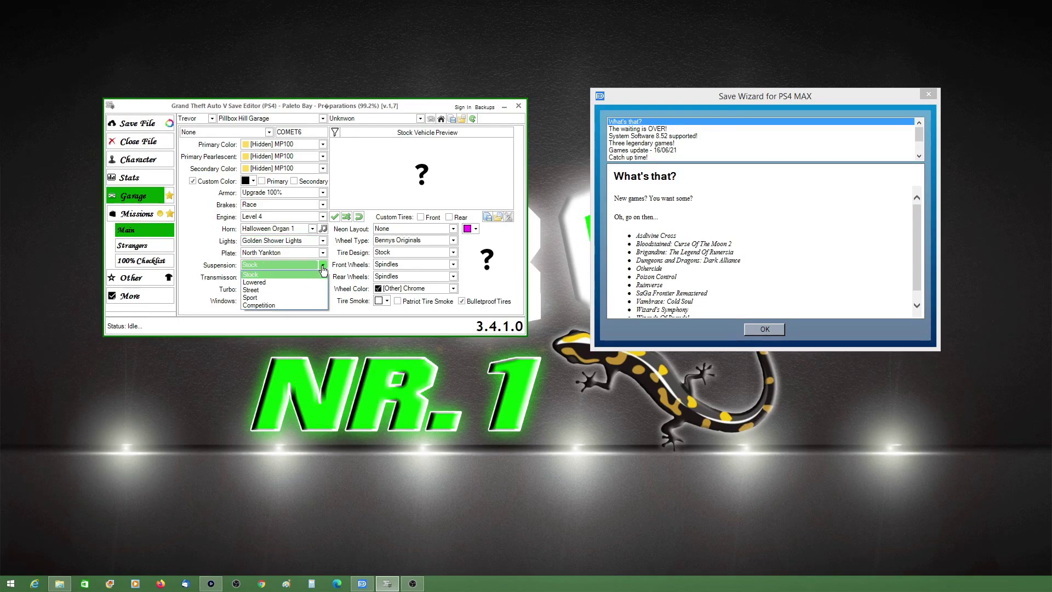
click(295, 306)
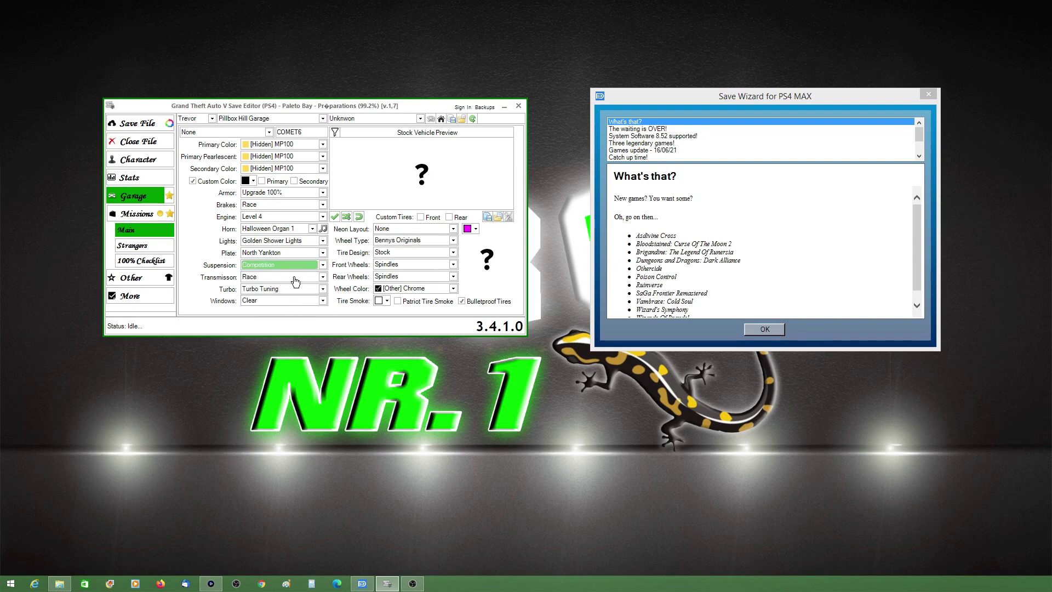
click(321, 277)
click(321, 281)
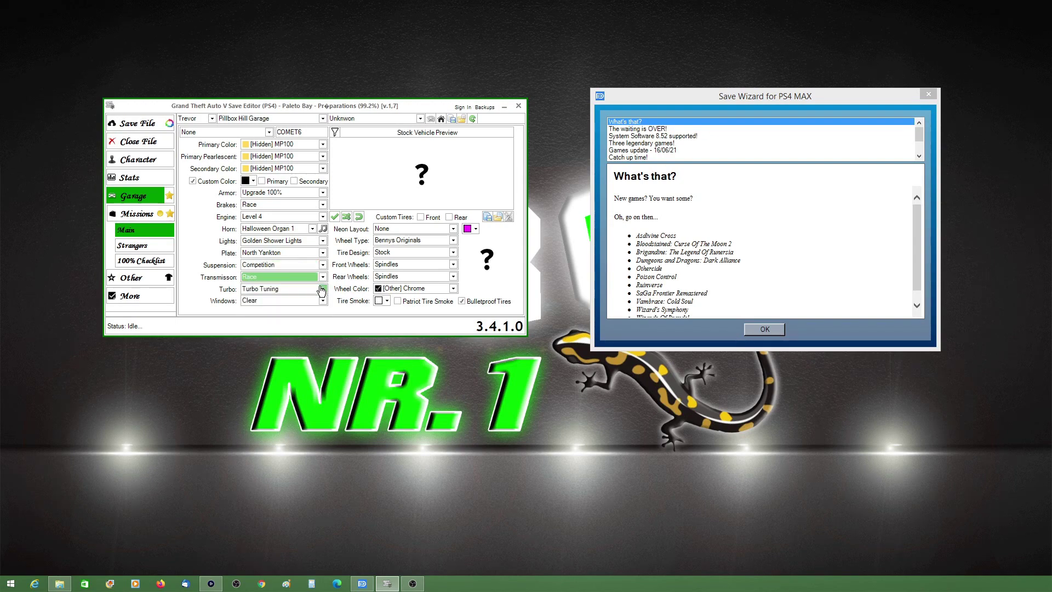
click(322, 300)
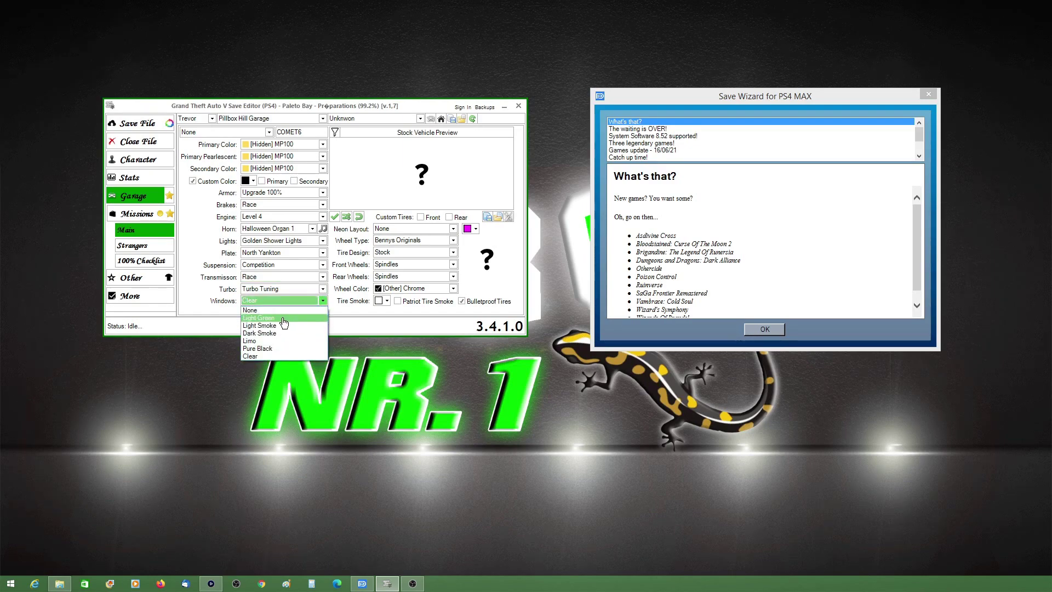
click(283, 318)
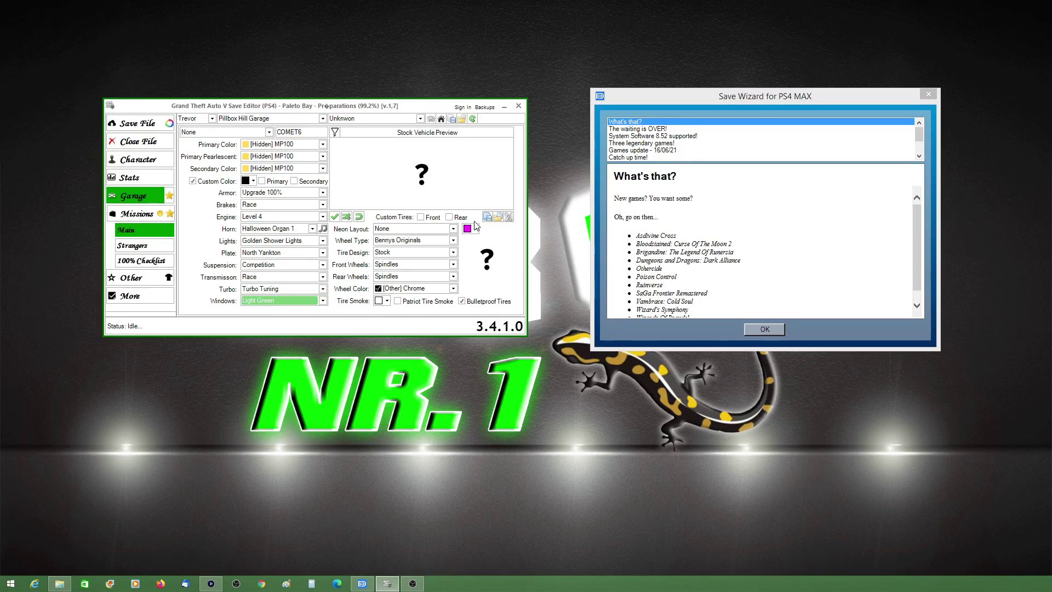
Enable custom front and rear tires and give the vehicle yellow neons in the Front Back Sides layout
click(421, 218)
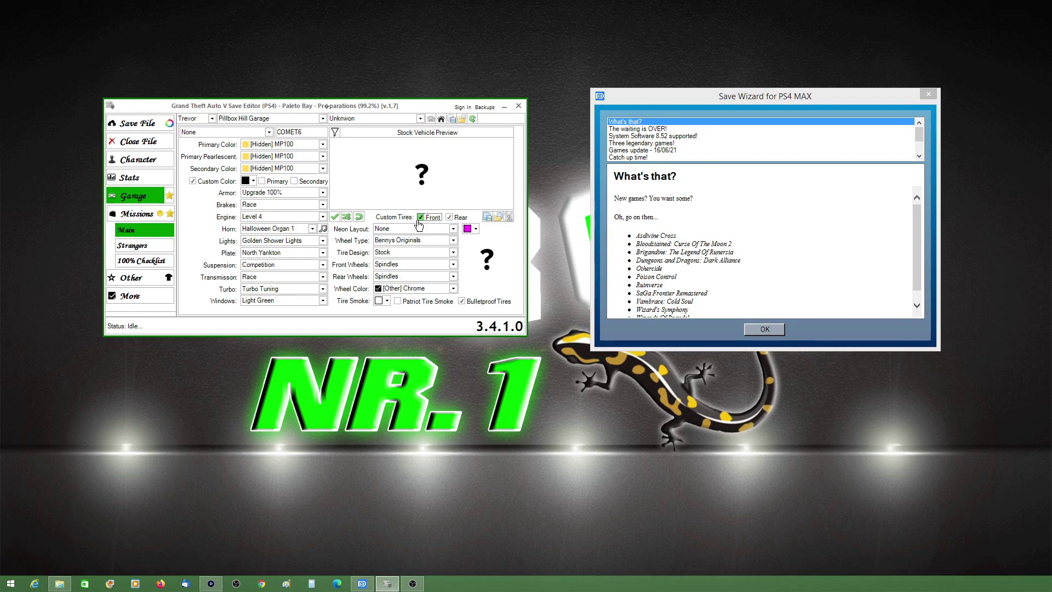
click(452, 229)
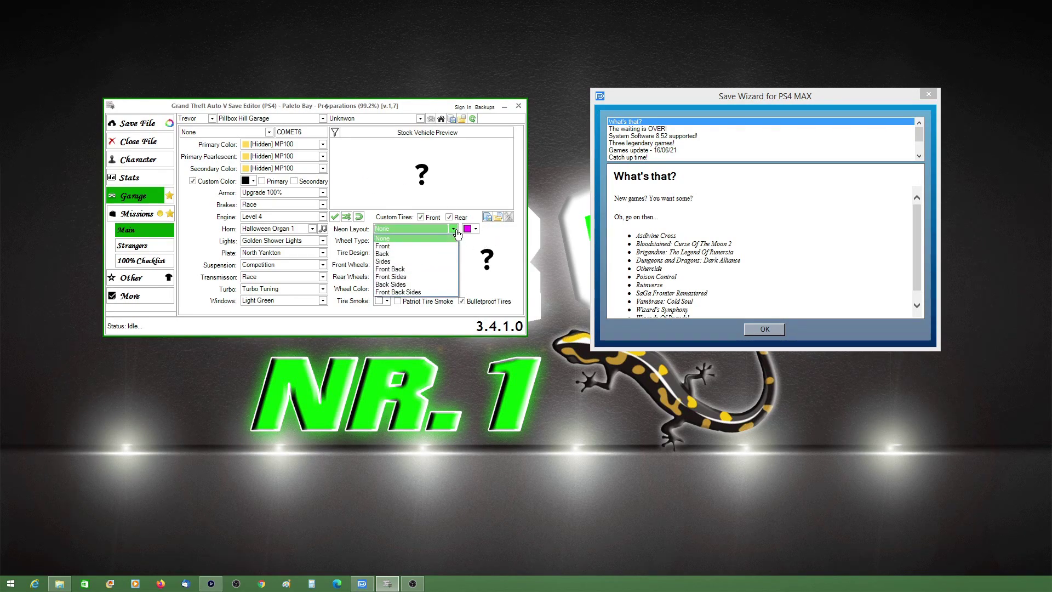
click(413, 293)
click(475, 229)
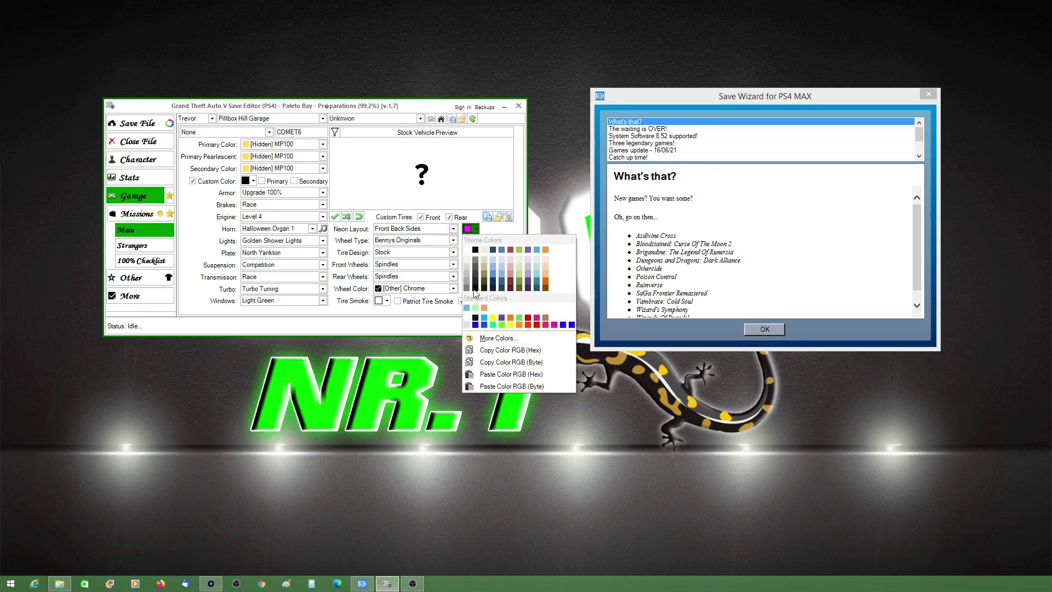
click(510, 324)
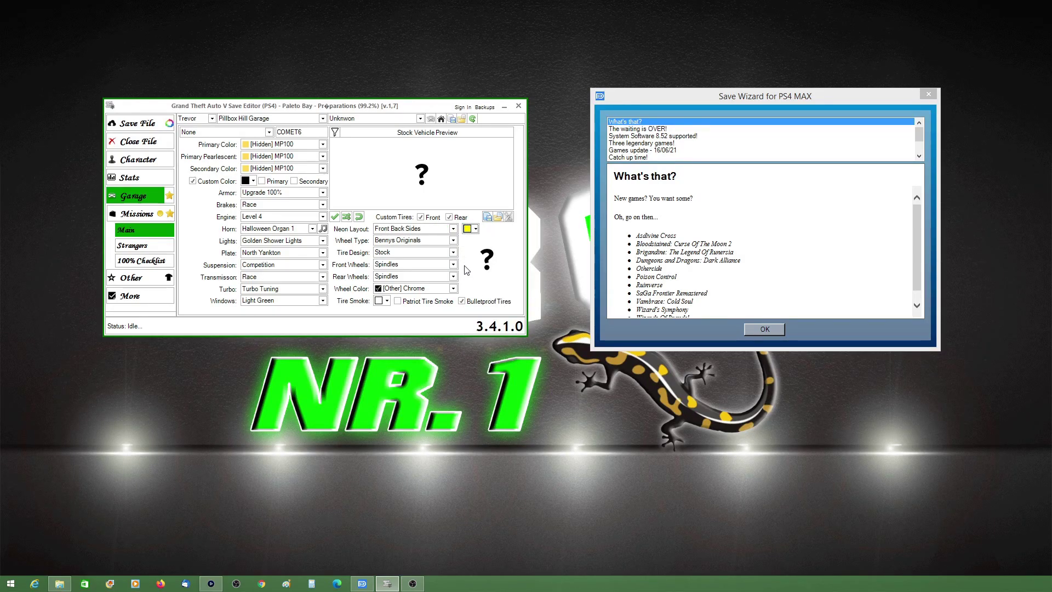
Set the wheel type to Race with the wheel color [Other] Pure White, and enable Patriot Tire Smoke
click(453, 242)
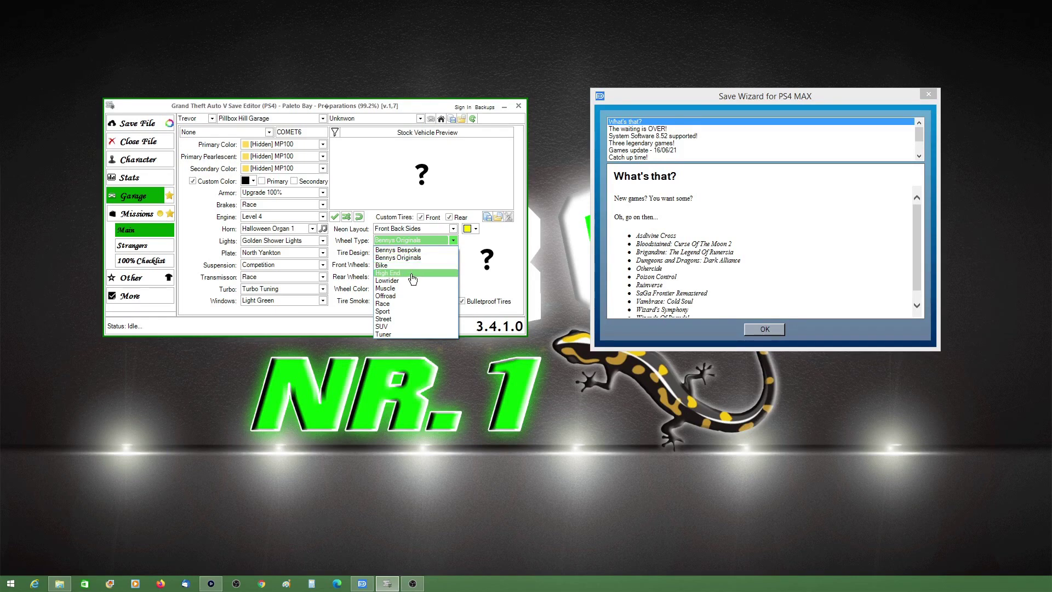
click(398, 304)
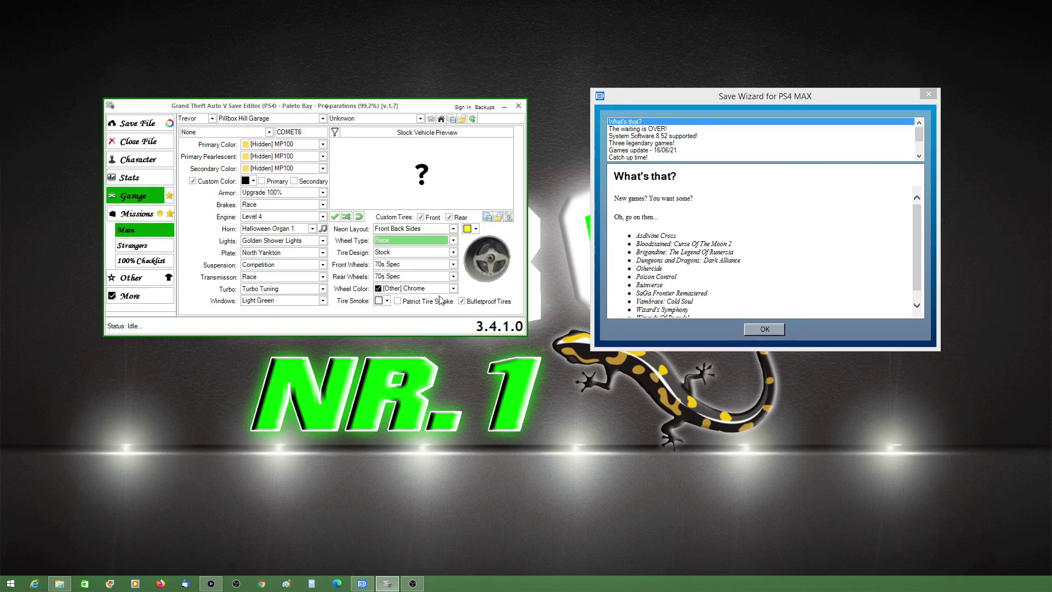
click(452, 289)
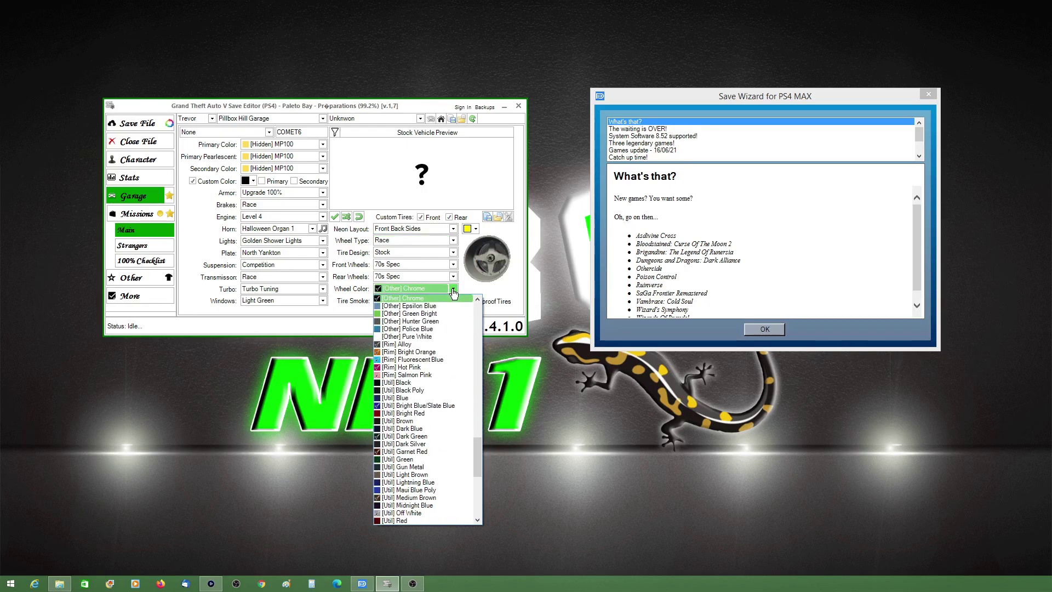
mouse_move(478, 446)
mouse_down()
mouse_move(481, 307)
mouse_move(473, 428)
mouse_up()
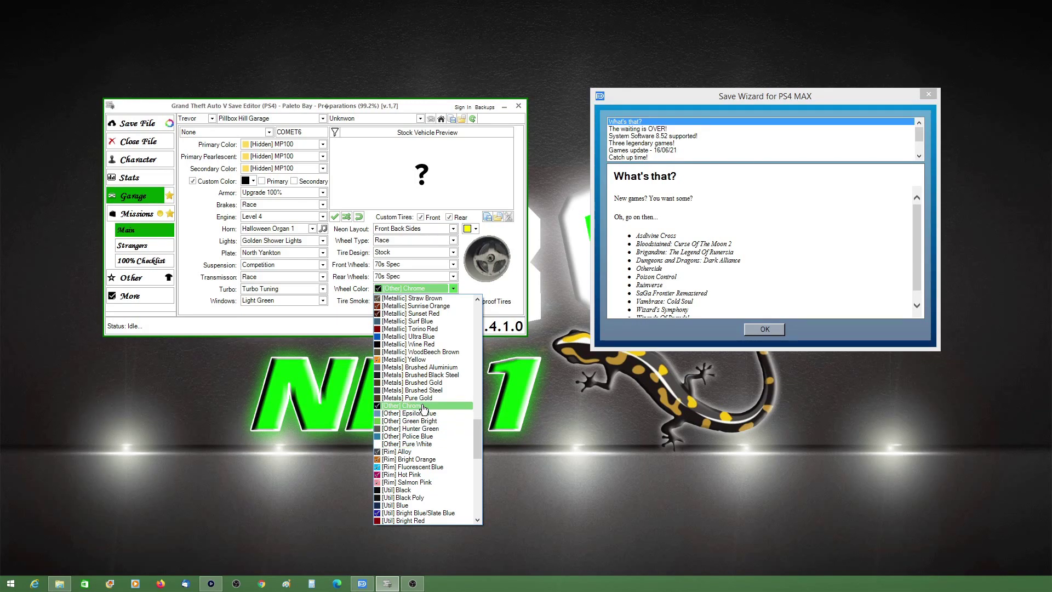
click(423, 444)
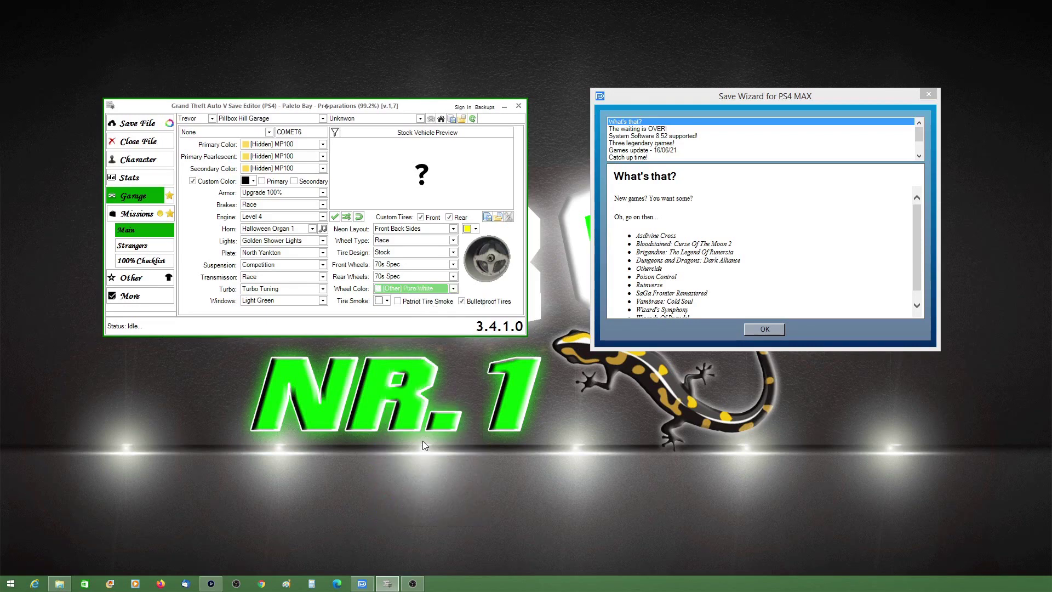
click(396, 303)
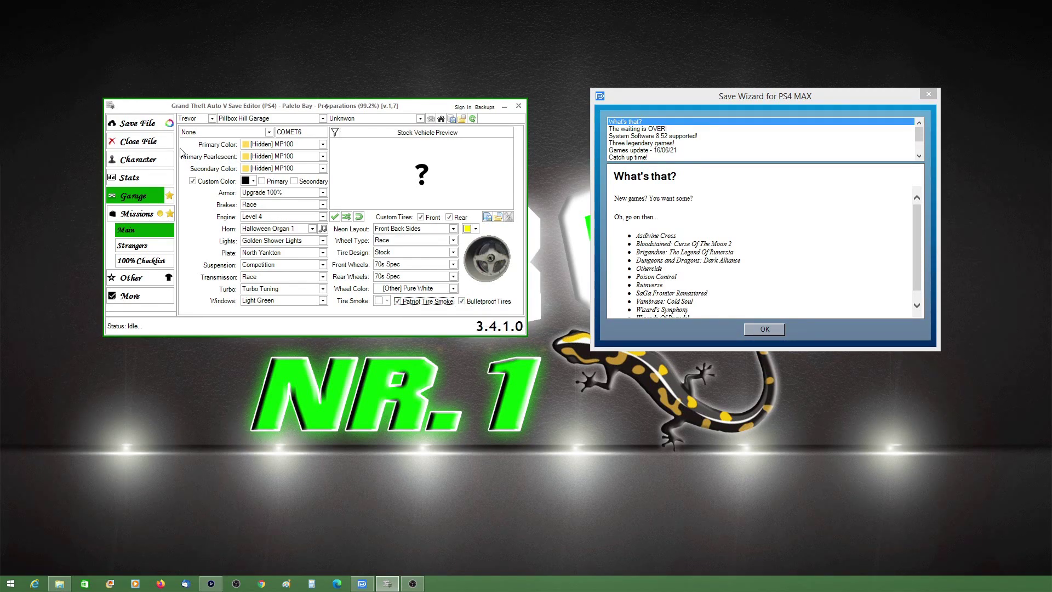
Save the edited save file and dismiss the confirmation
click(149, 128)
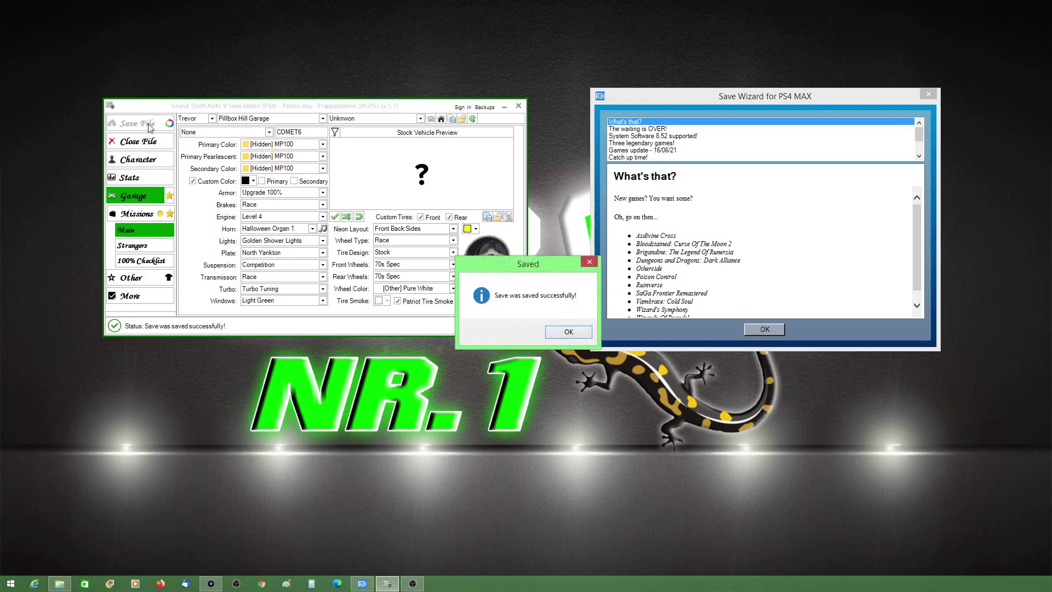
click(568, 331)
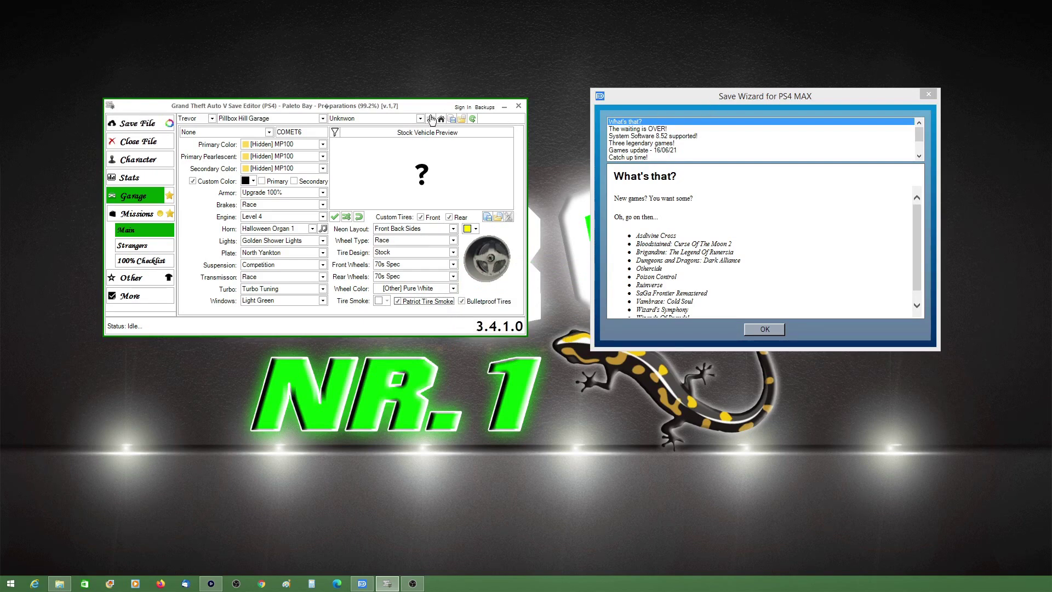
Dismiss the Save Wizard news window and open the Grand Theft Auto V save Current Game Progress in Advanced Mode
click(760, 327)
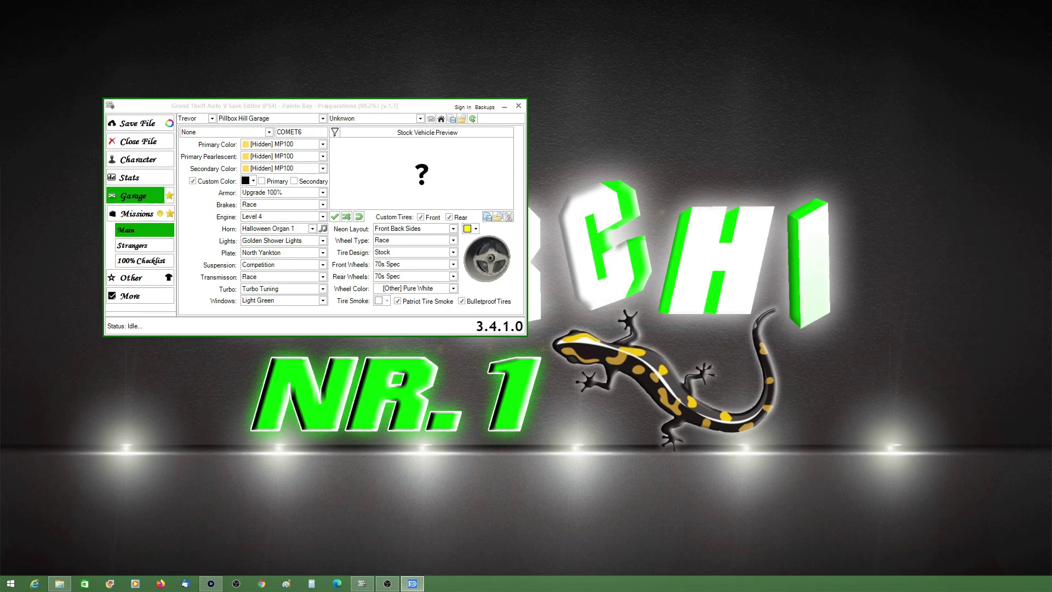
drag(728, 114, 866, 110)
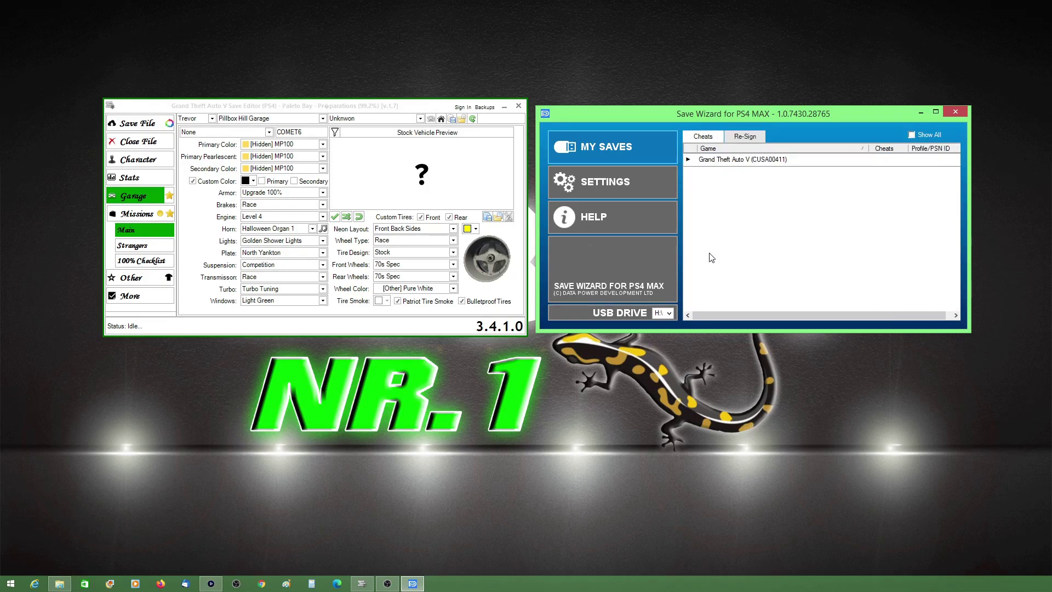
double_click(713, 160)
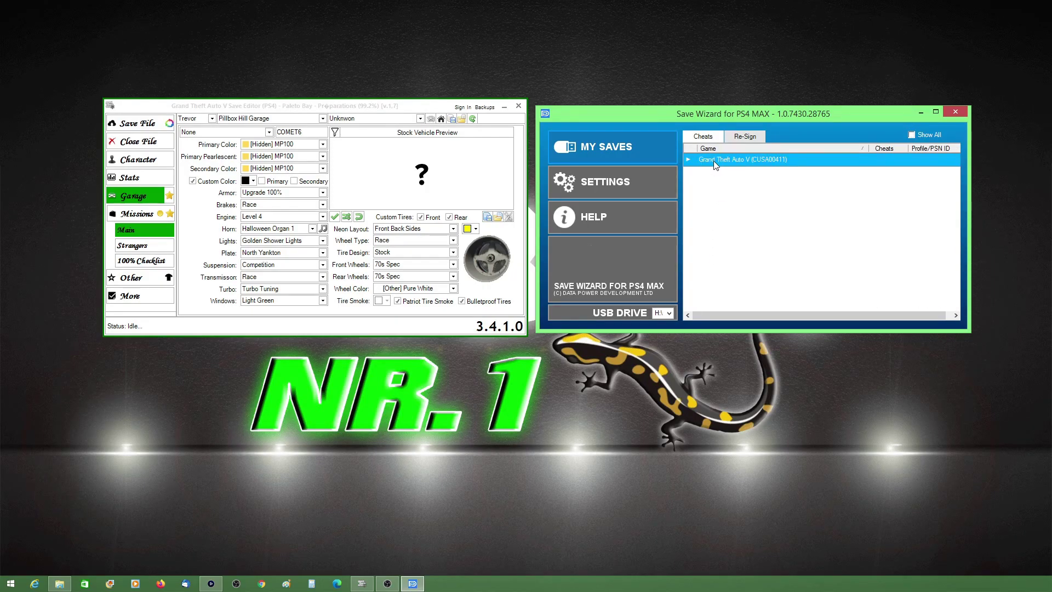
right_click(711, 172)
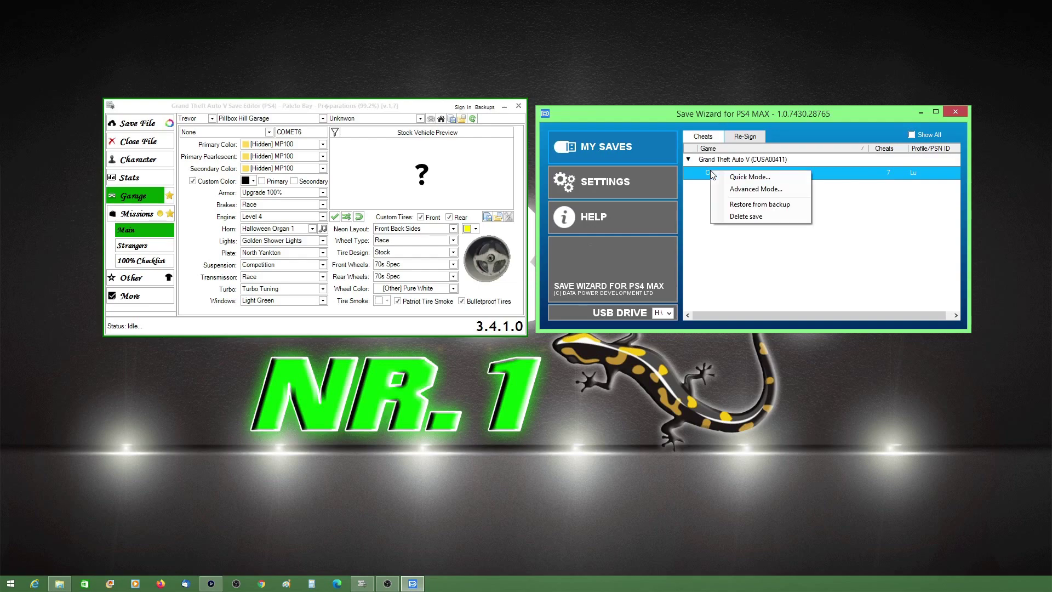
click(743, 190)
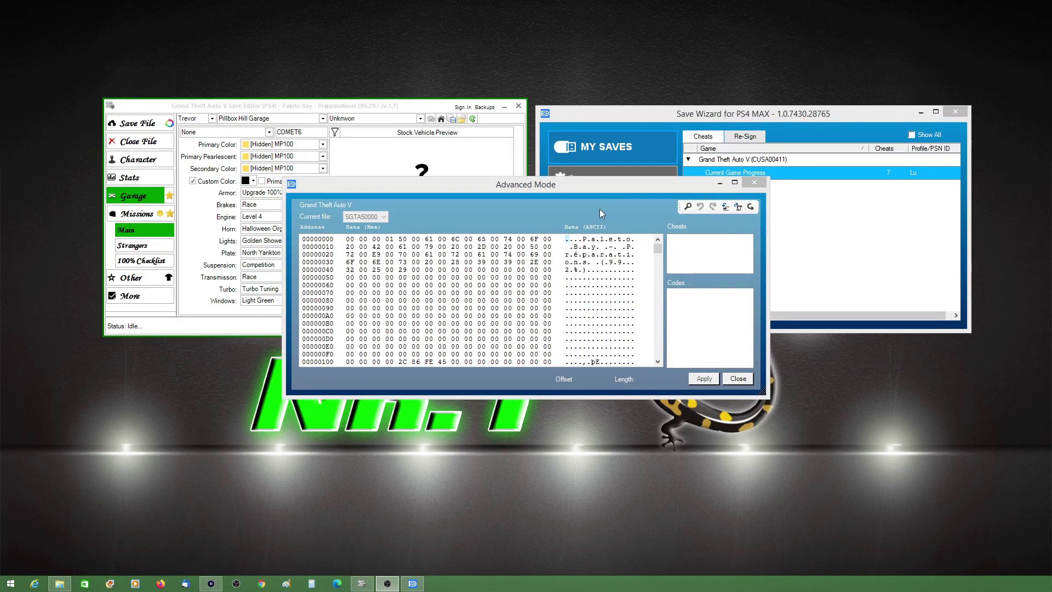
Import the file SGTA50007_LITE_DMO into the open save, apply the modifications and accept the edited-save warning
click(751, 207)
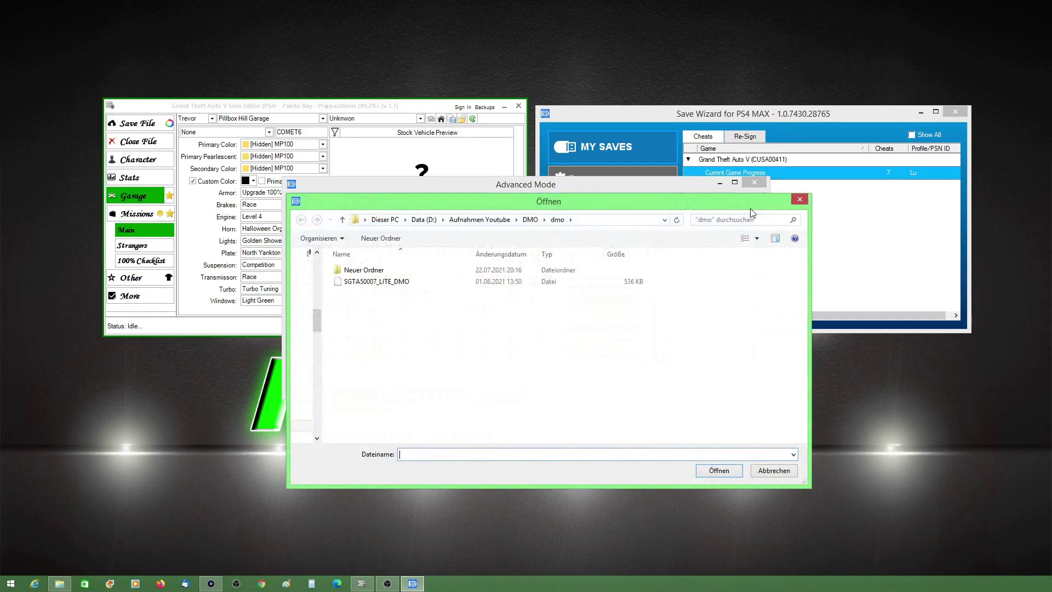
click(386, 284)
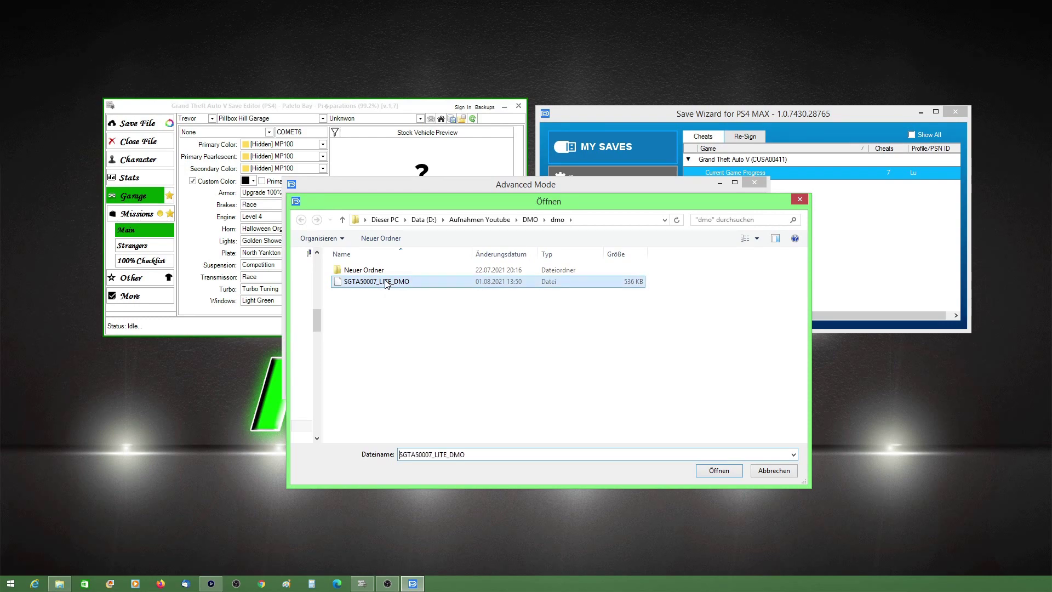
click(718, 471)
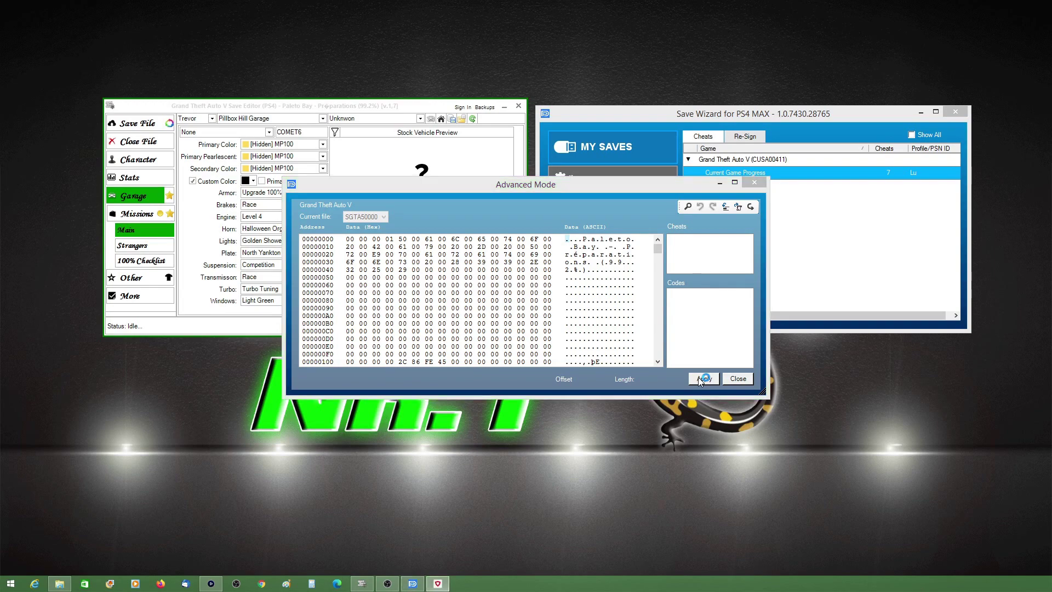
click(682, 182)
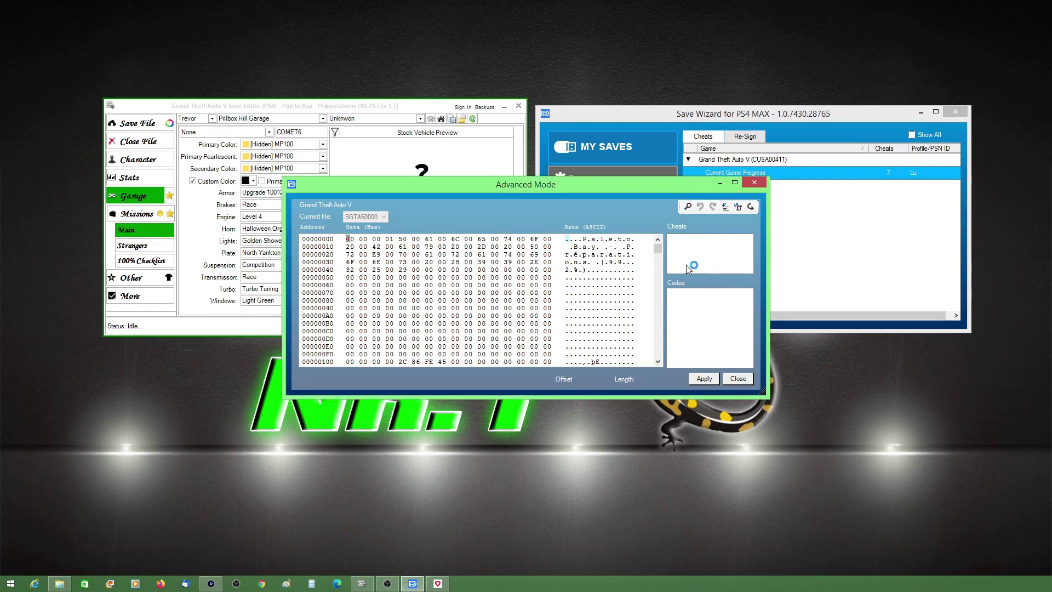
click(696, 377)
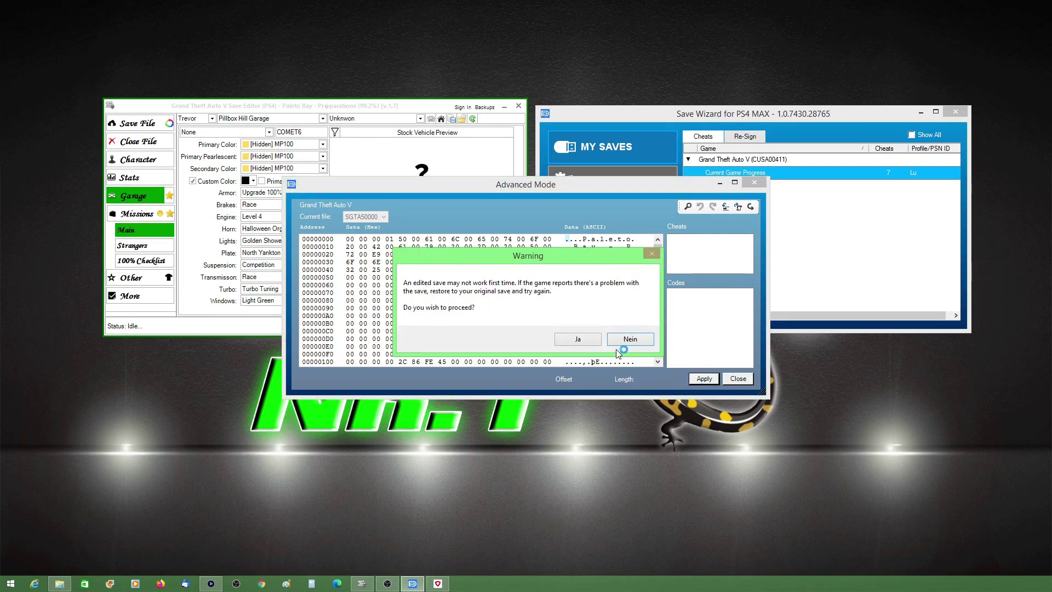
click(586, 340)
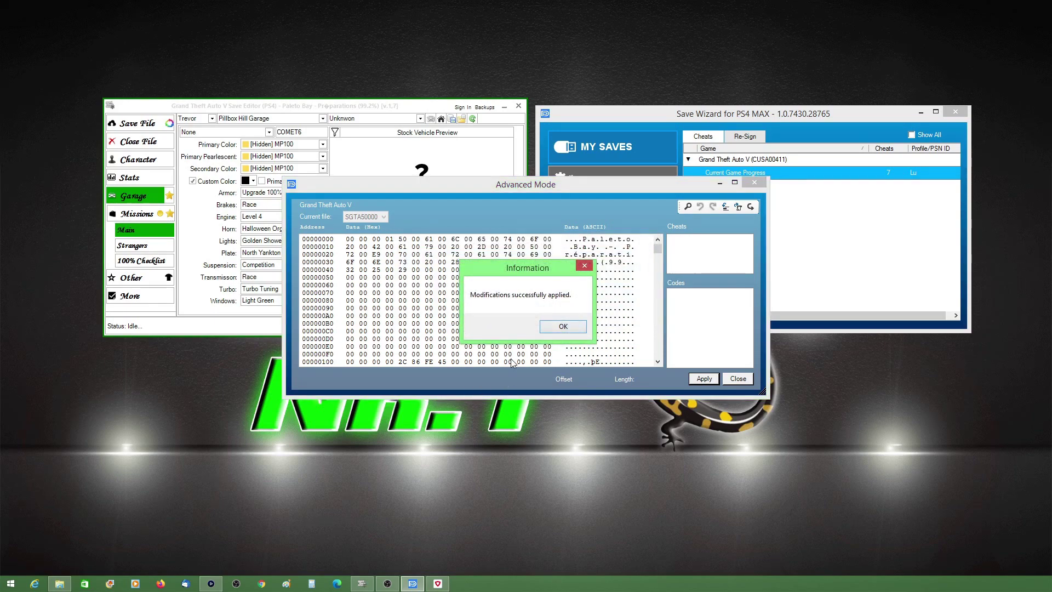
click(562, 326)
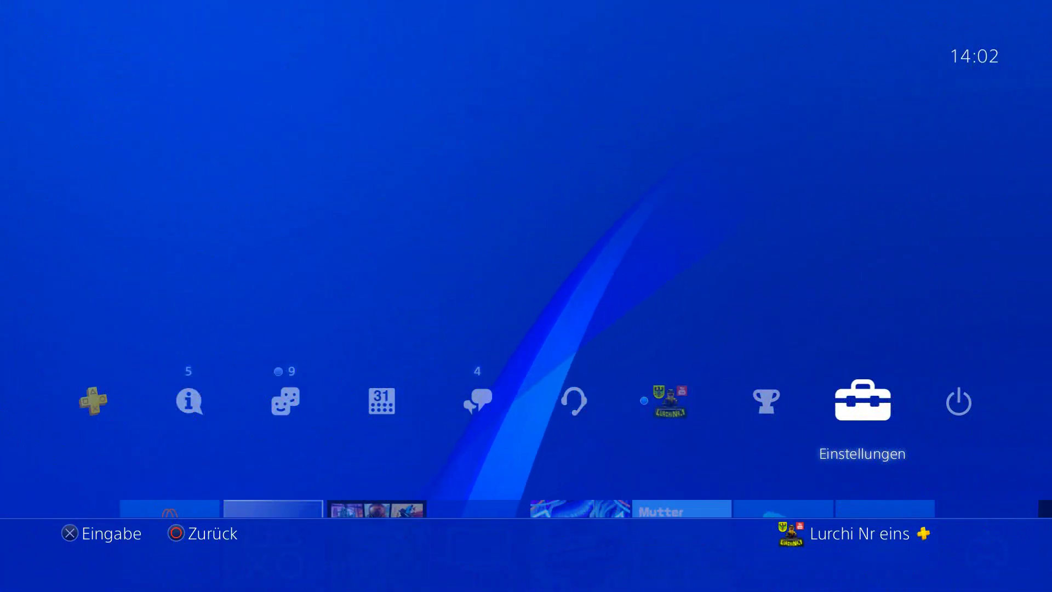
Switch to the PS4 and open the application saved data management (Verwaltung der von der Anwendung gespeicherten Daten) in its settings
key(Down)
key(Right)
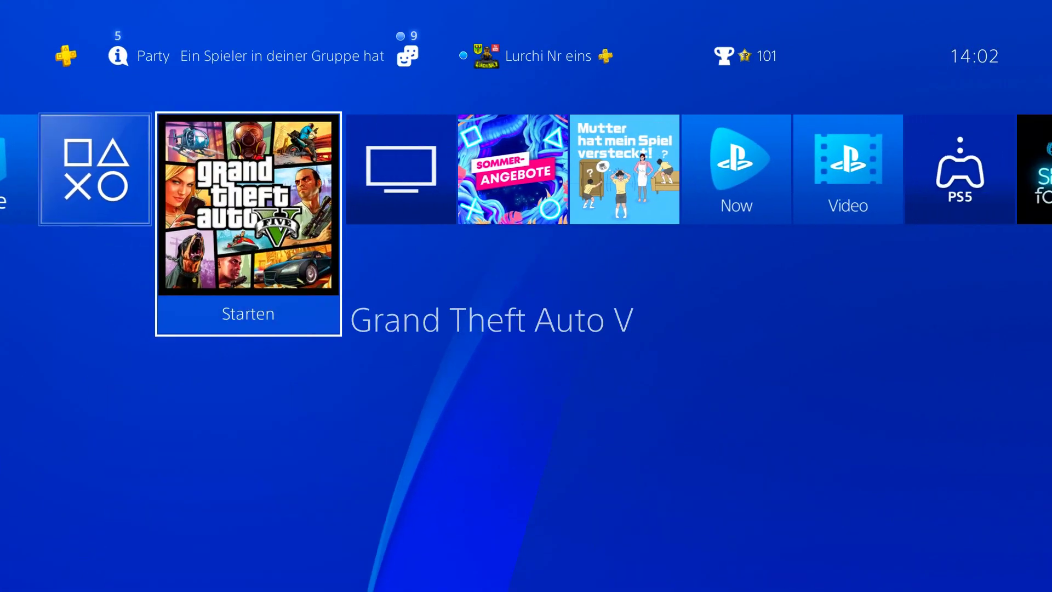
key(Up)
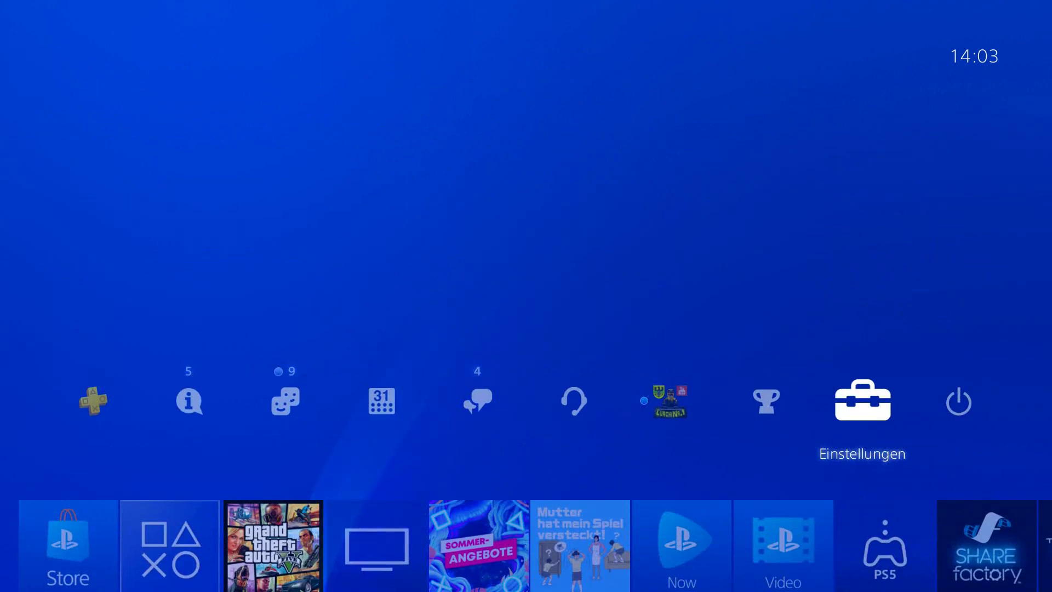
key(Return)
key(Down)
key(Down)
key(Down)
key(Down)
key(Down)
key(Down)
key(Down)
key(Down)
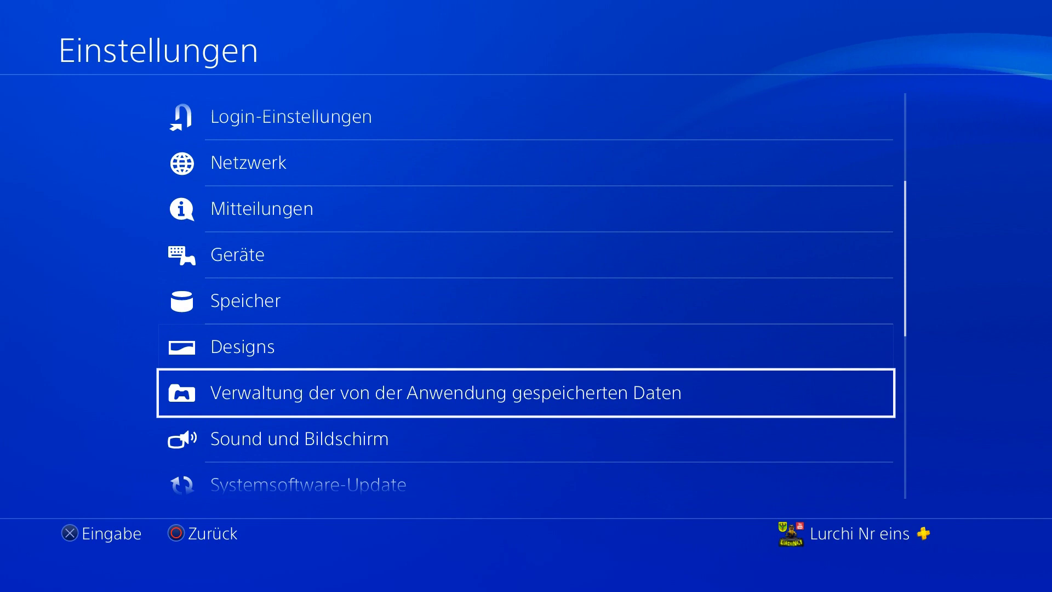
key(Return)
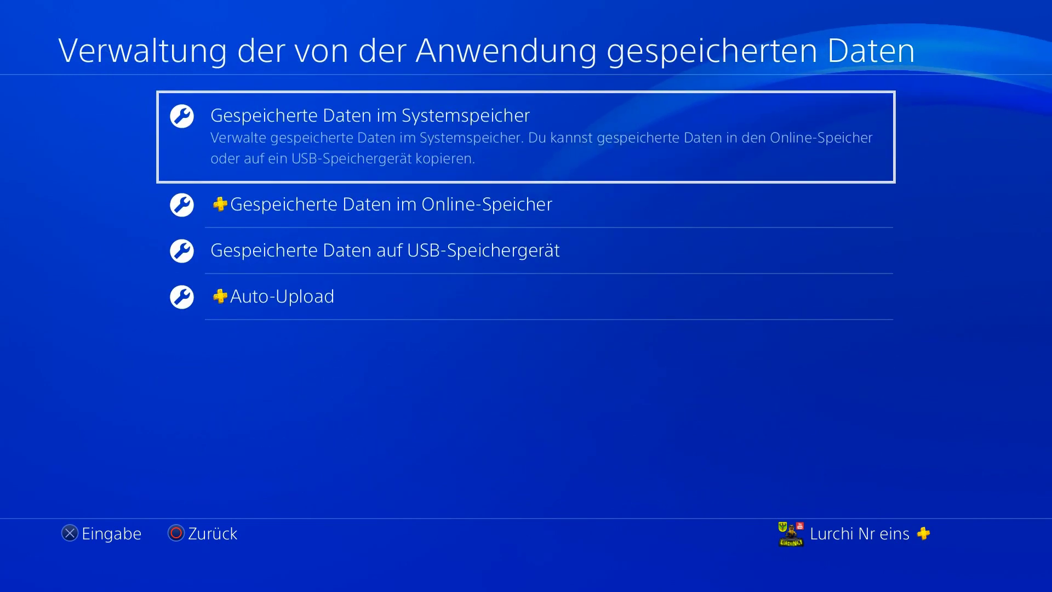
Delete the Grand Theft Auto V Autosave from the system storage
key(Return)
key(Down)
key(Down)
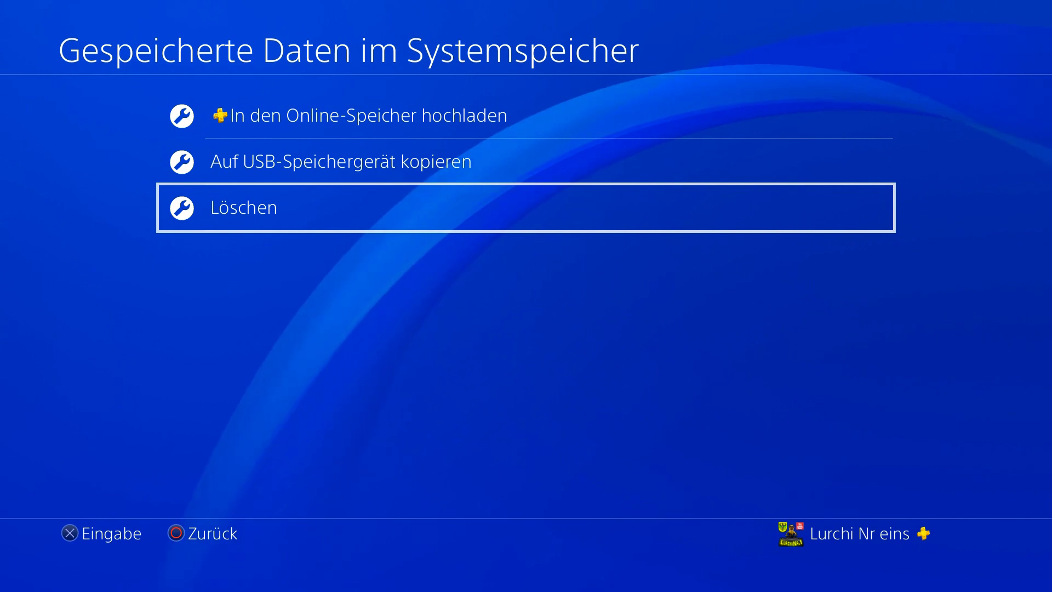
key(Return)
key(Return)
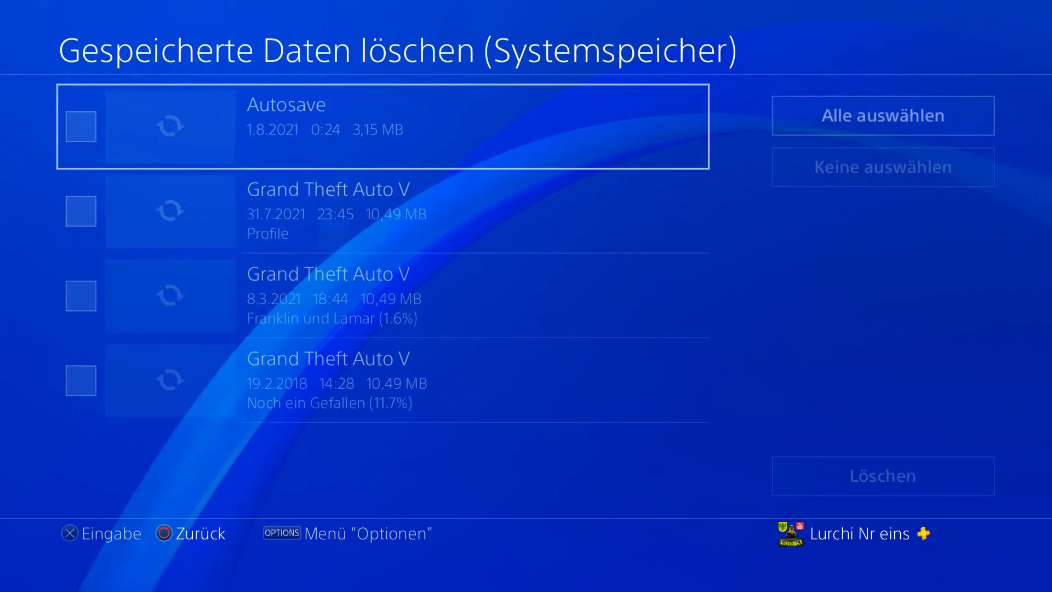
key(Return)
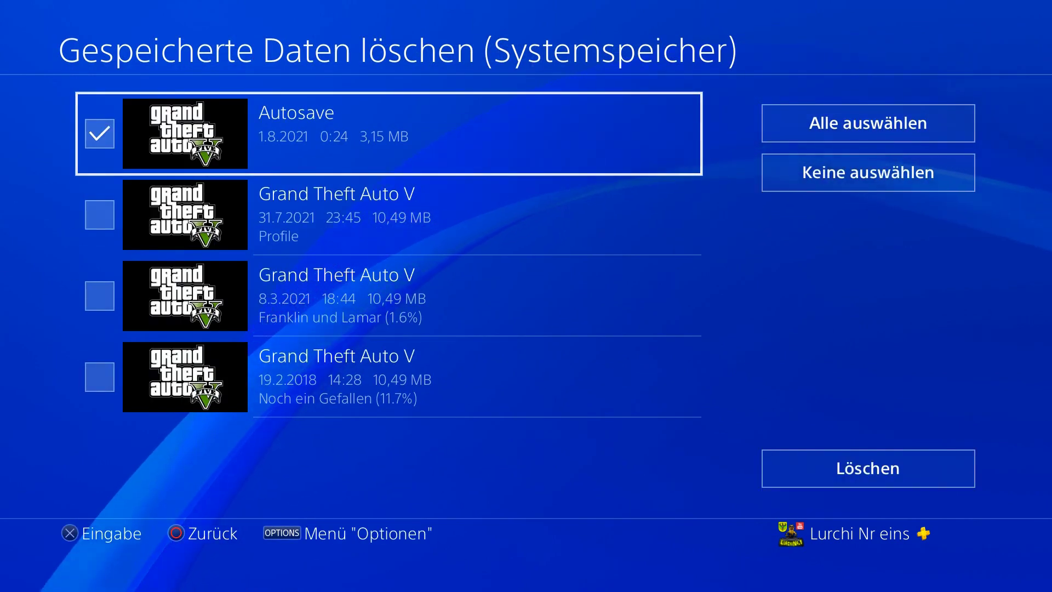
key(Right)
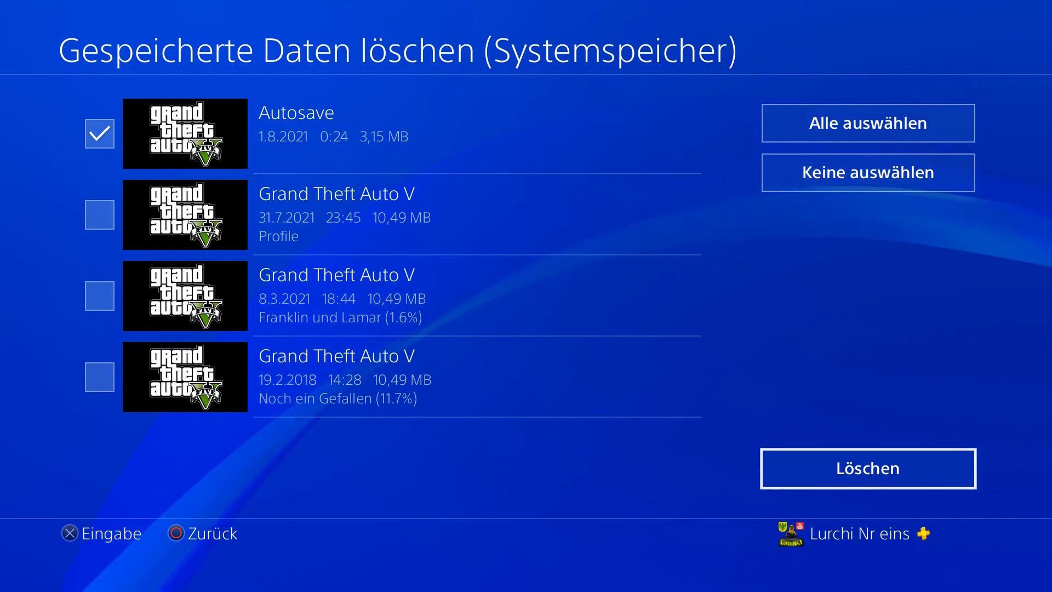
key(Return)
key(Return)
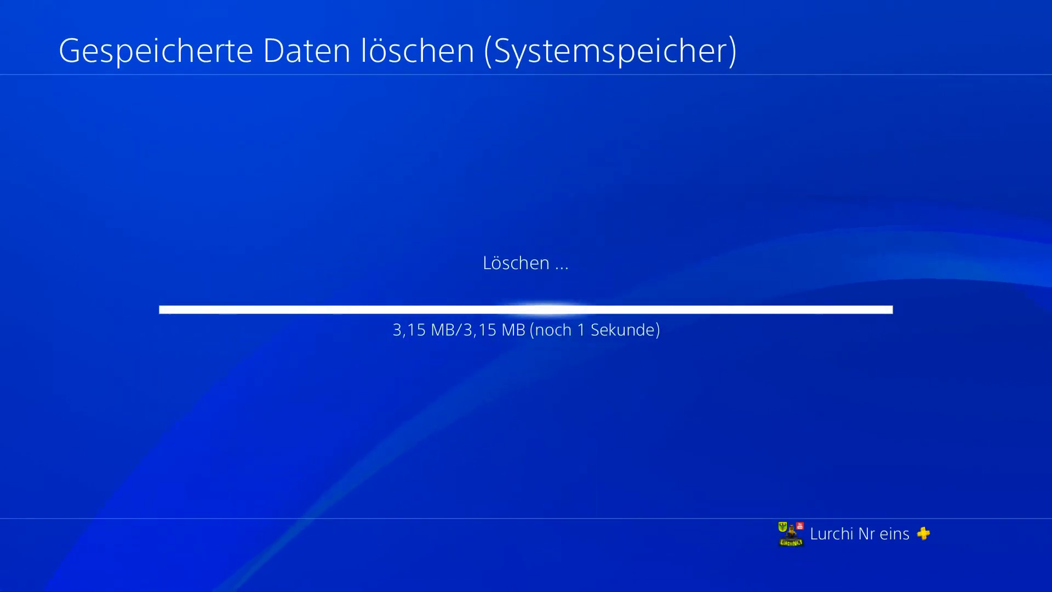
Copy the Grand Theft Auto V save Franklin und Lamar (1.6%) from the USB storage device to system storage, overwriting the existing save
key(Escape)
key(Down)
key(Down)
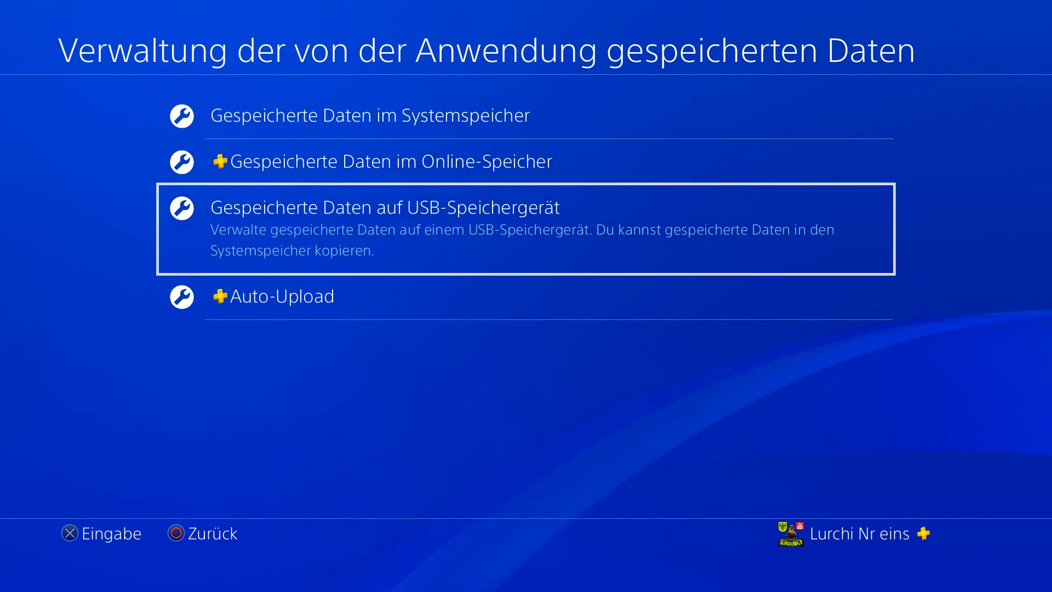
key(Return)
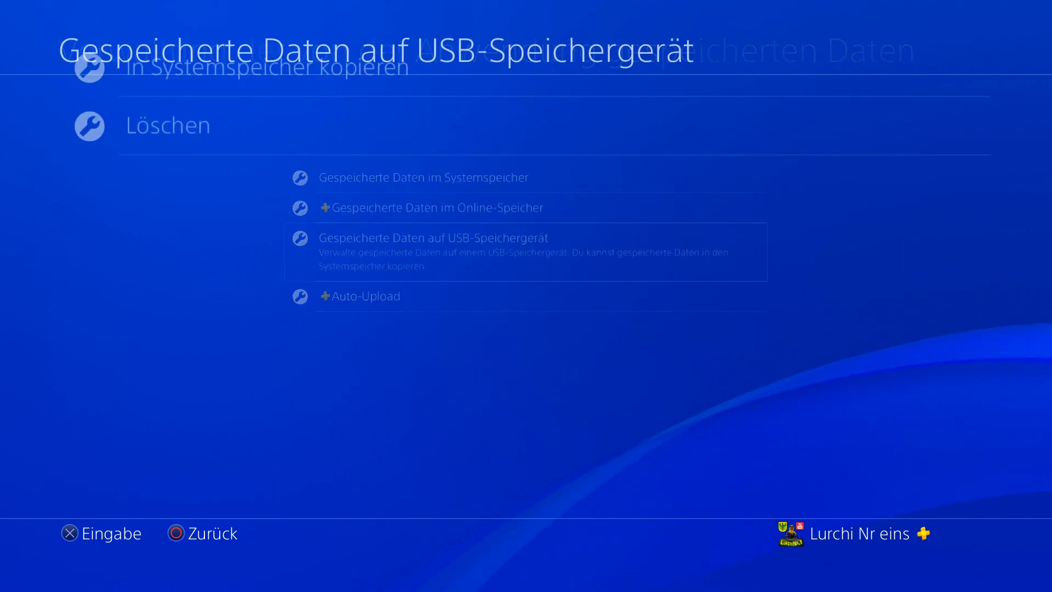
key(Return)
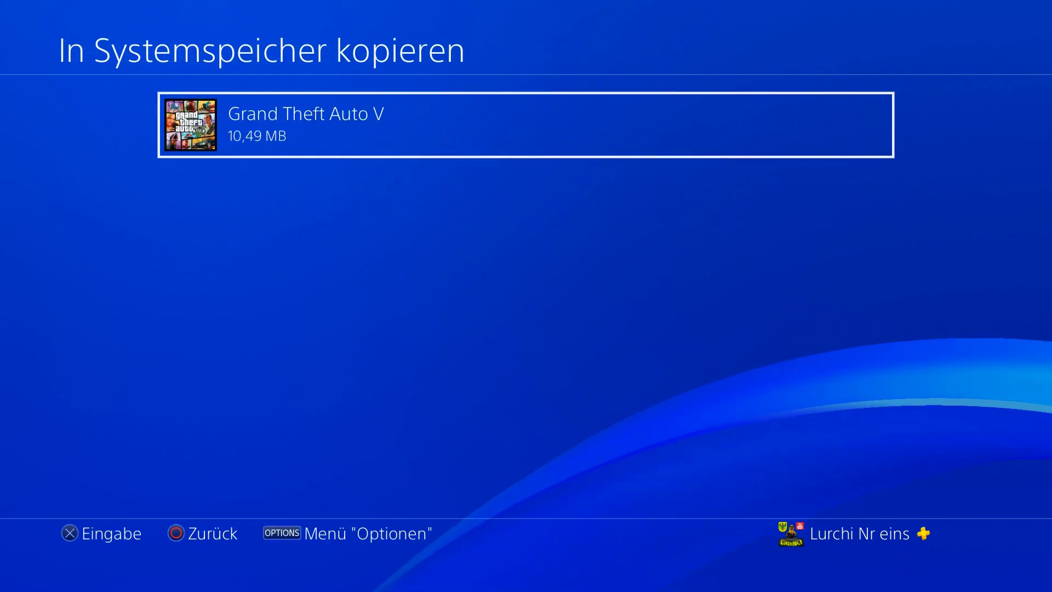
key(Return)
key(Return)
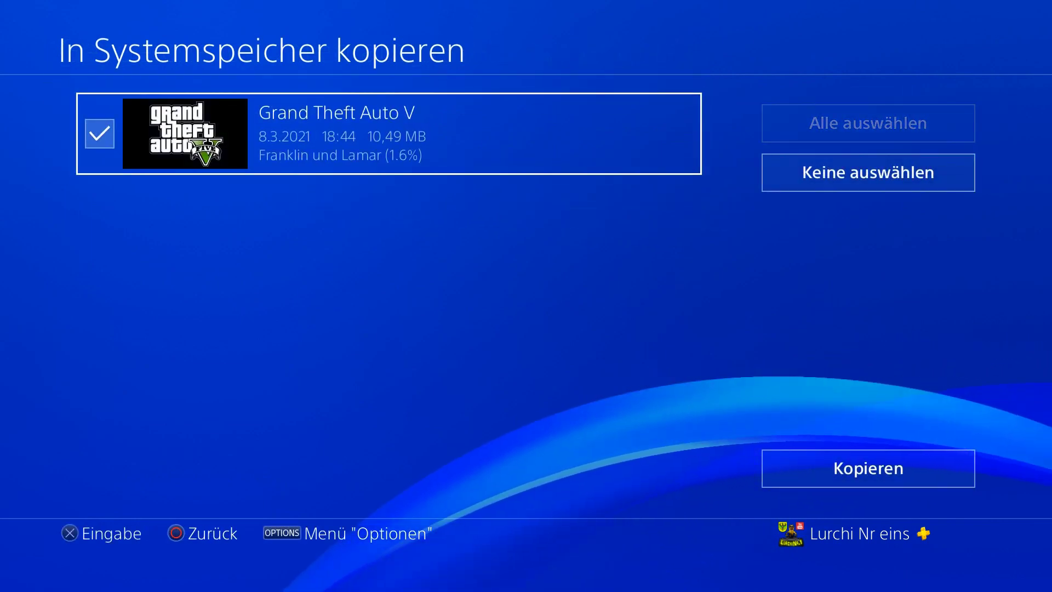
key(Right)
key(Down)
key(Return)
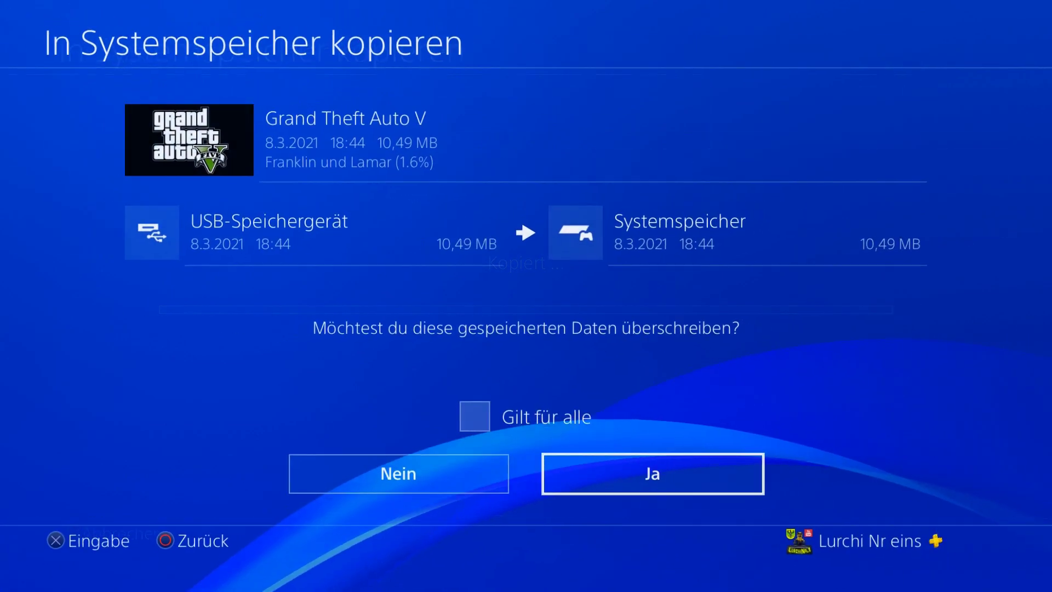
key(Return)
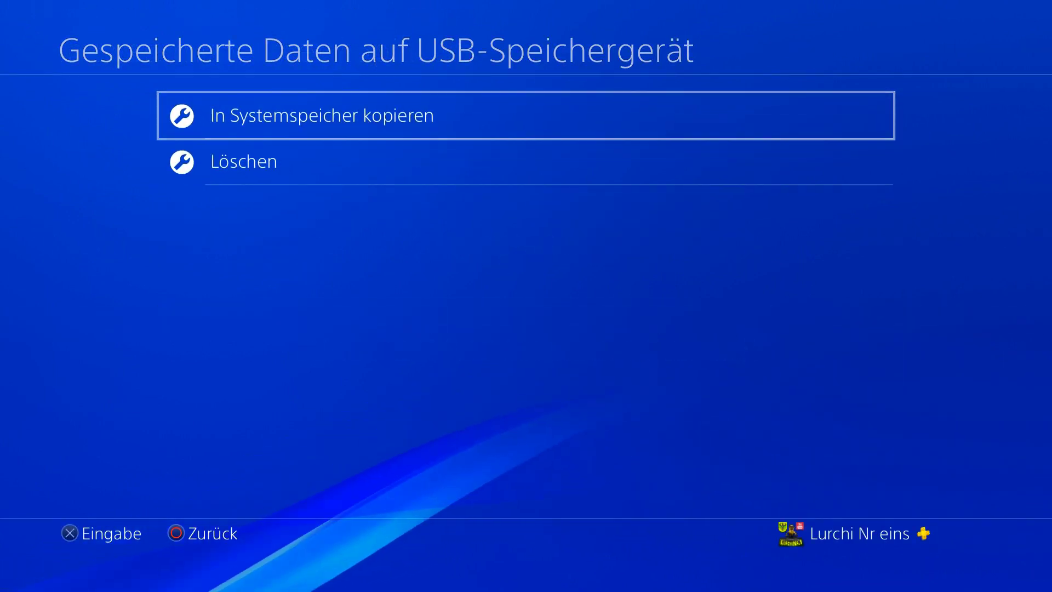
Leave the saved data management and open the network settings (Netzwerk)
key(Escape)
key(Escape)
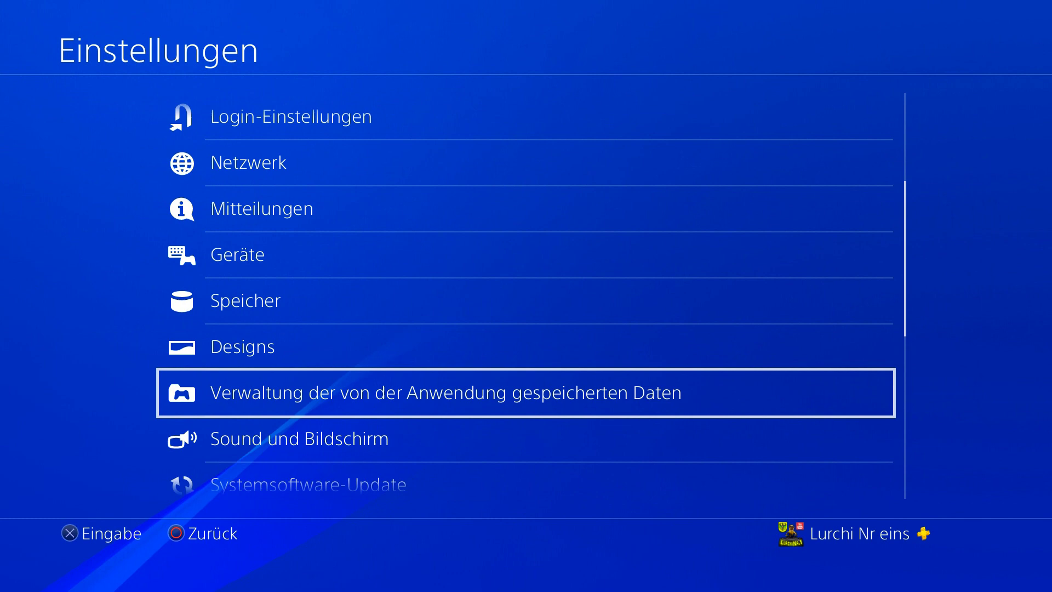
key(Up)
key(Up)
key(Up)
key(Up)
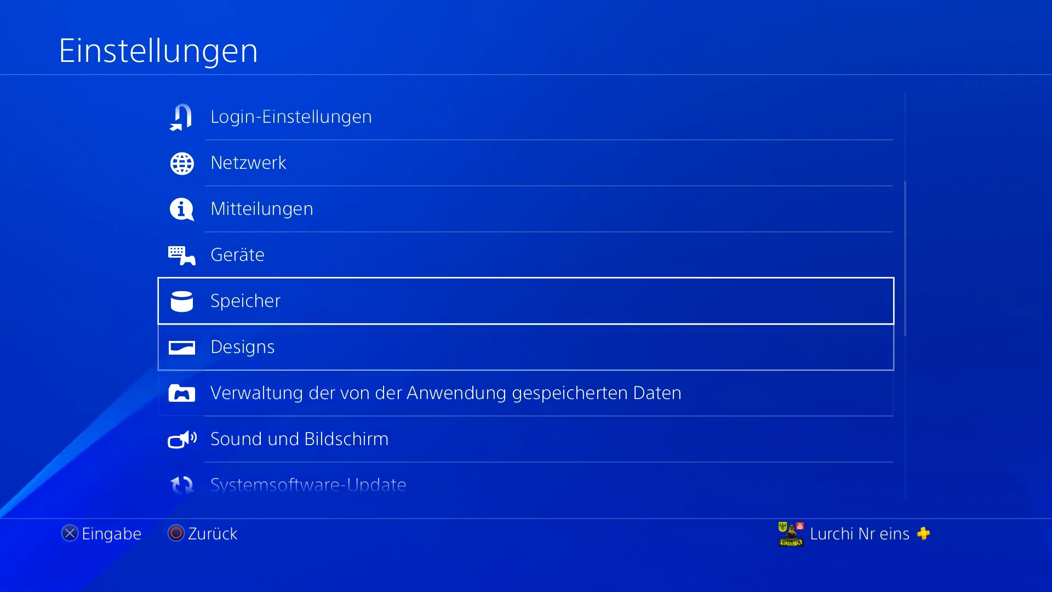
key(Up)
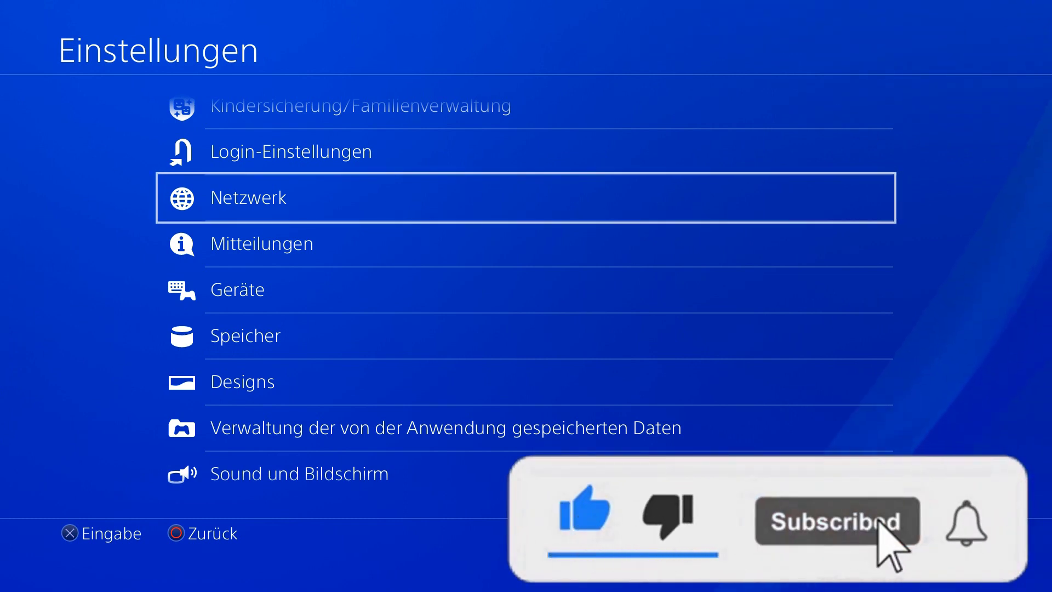
key(Return)
Start setting up the internet connection (Internetverbindung einrichten) over WLAN with the custom method (Benutzerdefiniert)
key(Down)
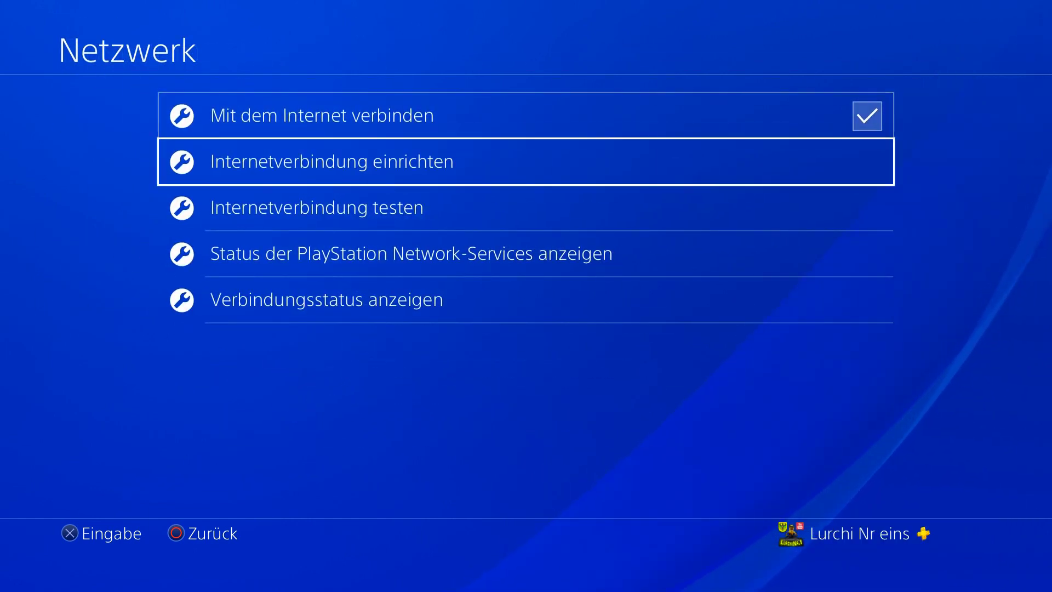
key(Return)
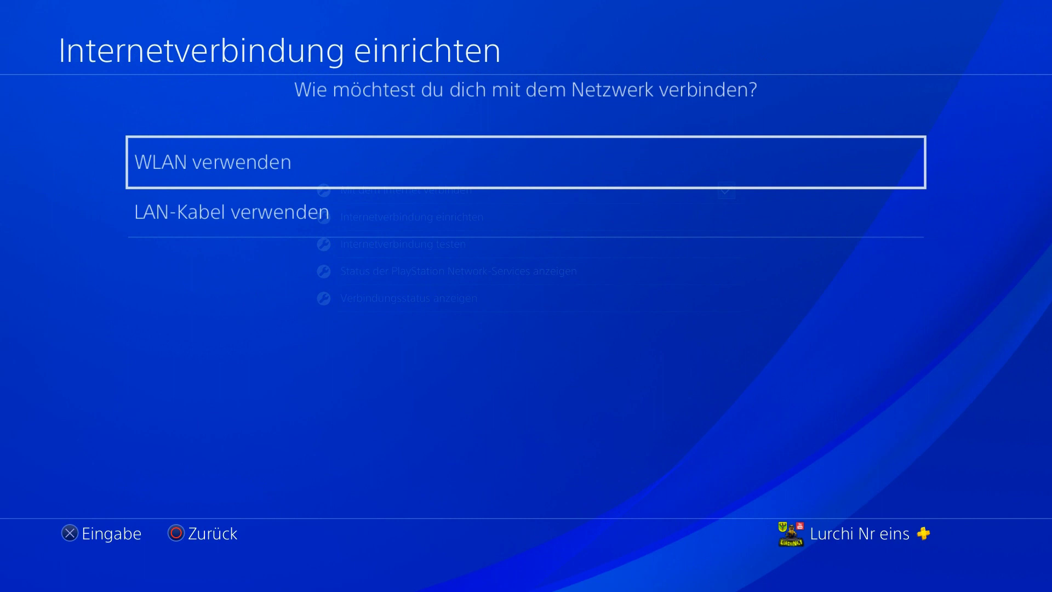
key(Return)
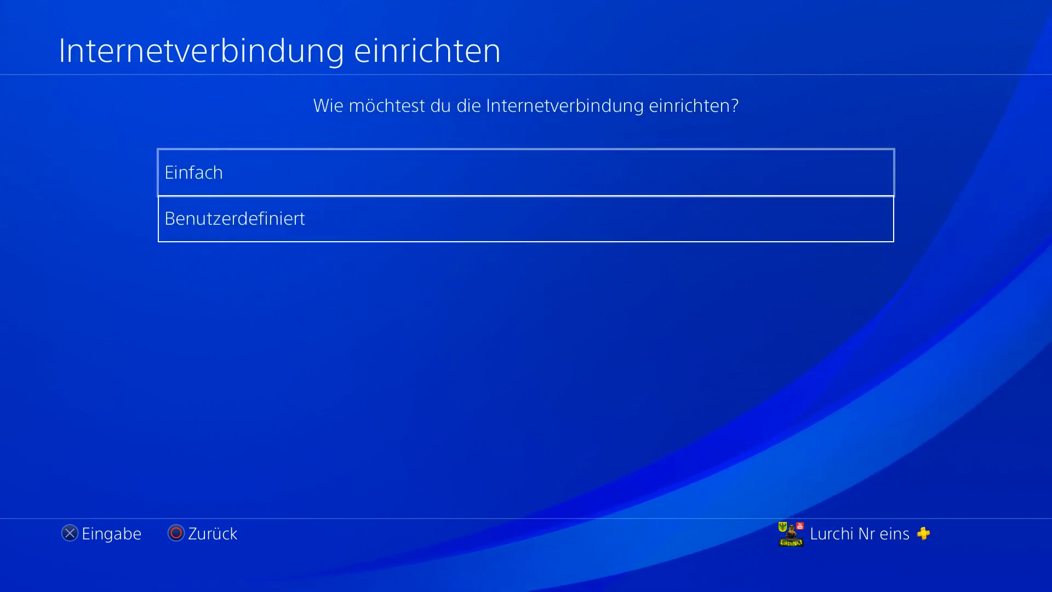
key(Down)
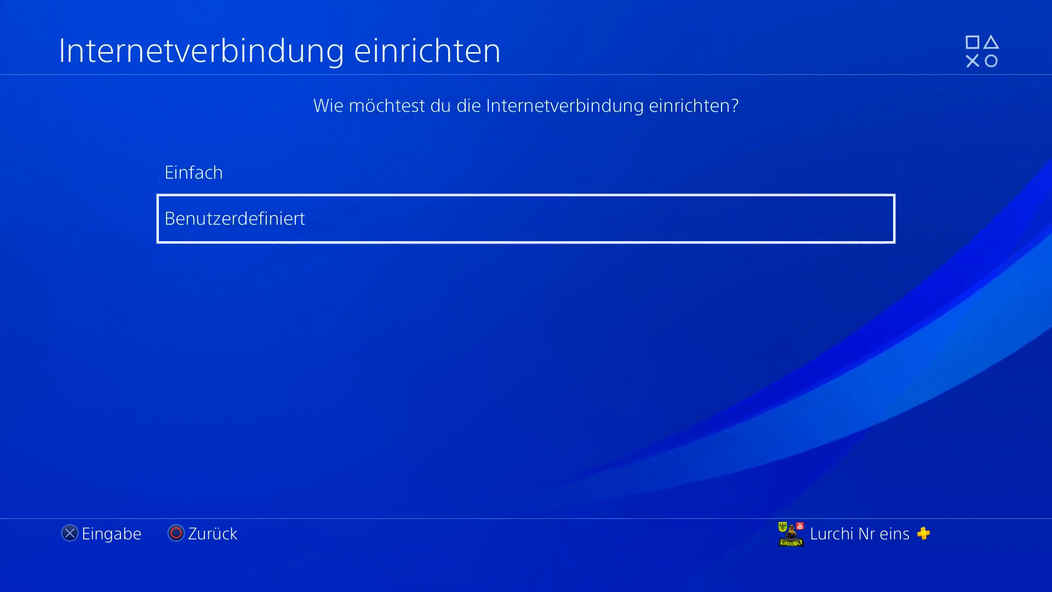
key(Return)
Accept the preselected connection options, leaving the DHCP hostname unspecified (Nicht angeben), and continue to the MTU settings
key(Return)
key(Return)
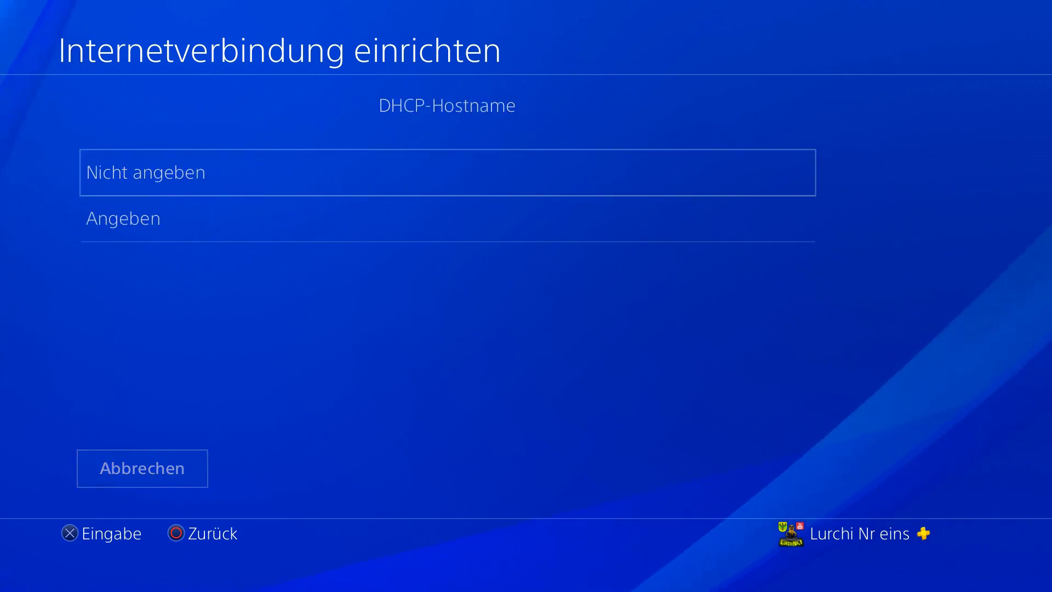
key(Return)
key(Return)
Choose the manual MTU setting (Manuell), set the MTU to 615 and continue the connection setup
key(Down)
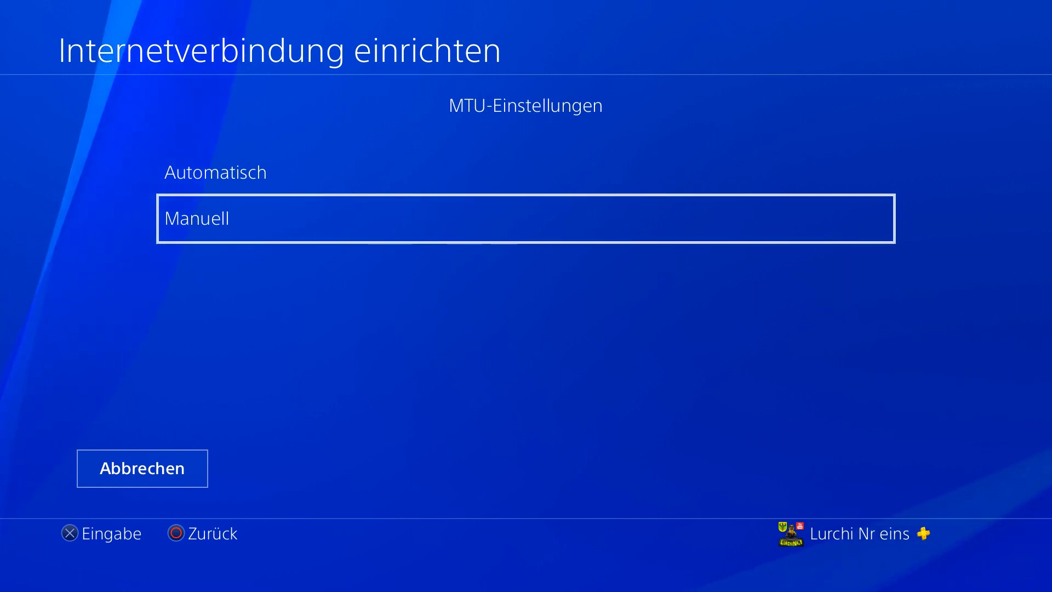
key(Return)
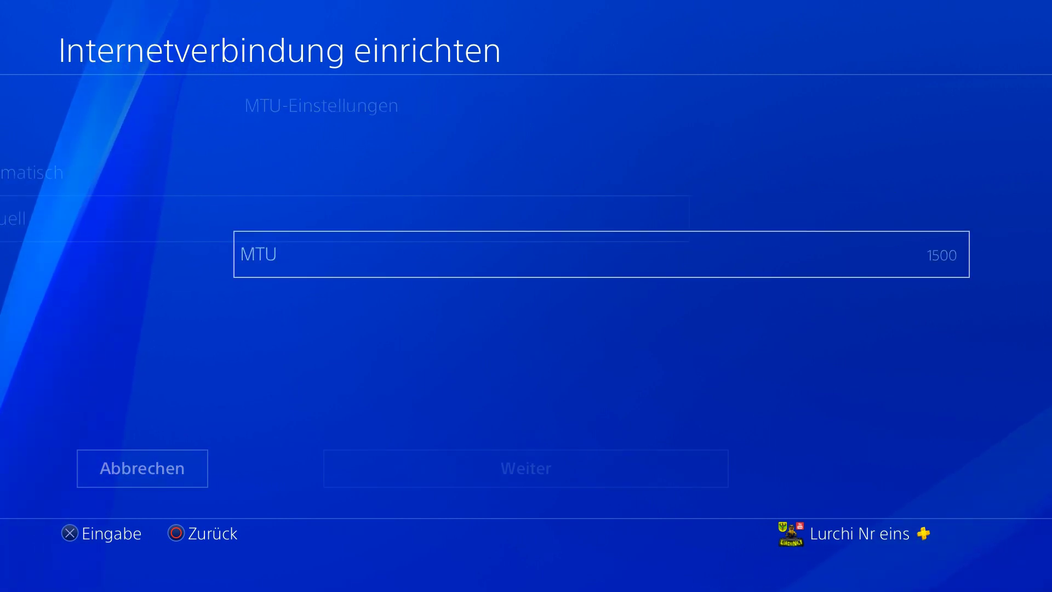
key(Return)
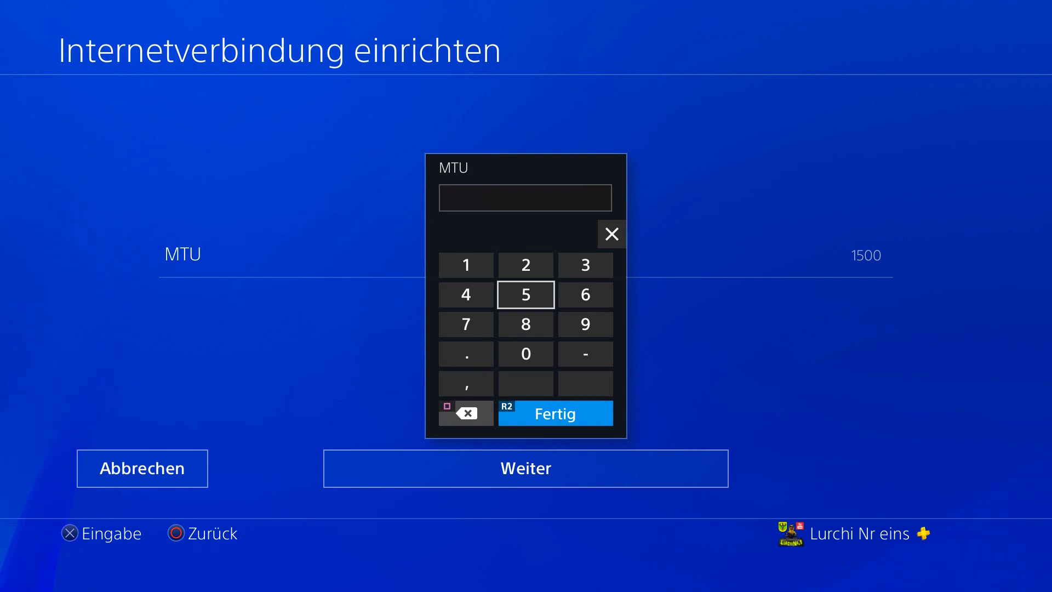
text(615)
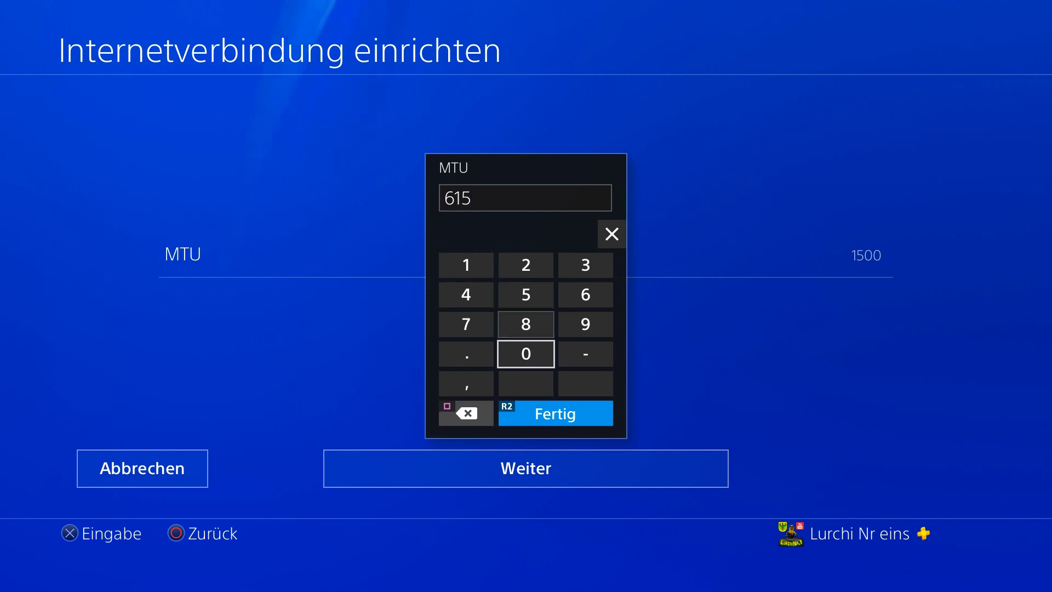
key(Down)
key(Down)
key(Return)
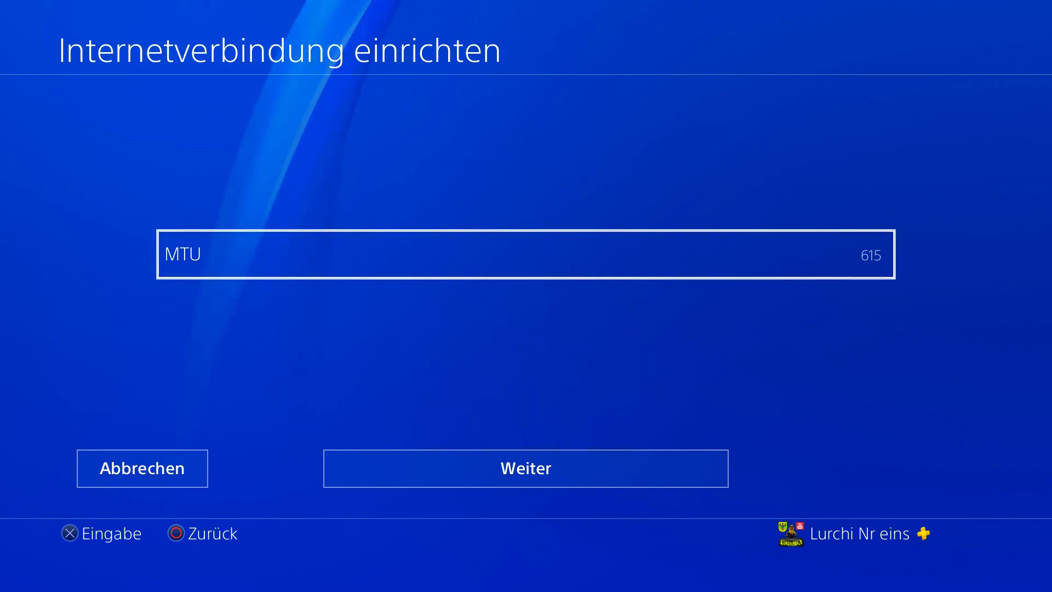
key(Down)
key(Return)
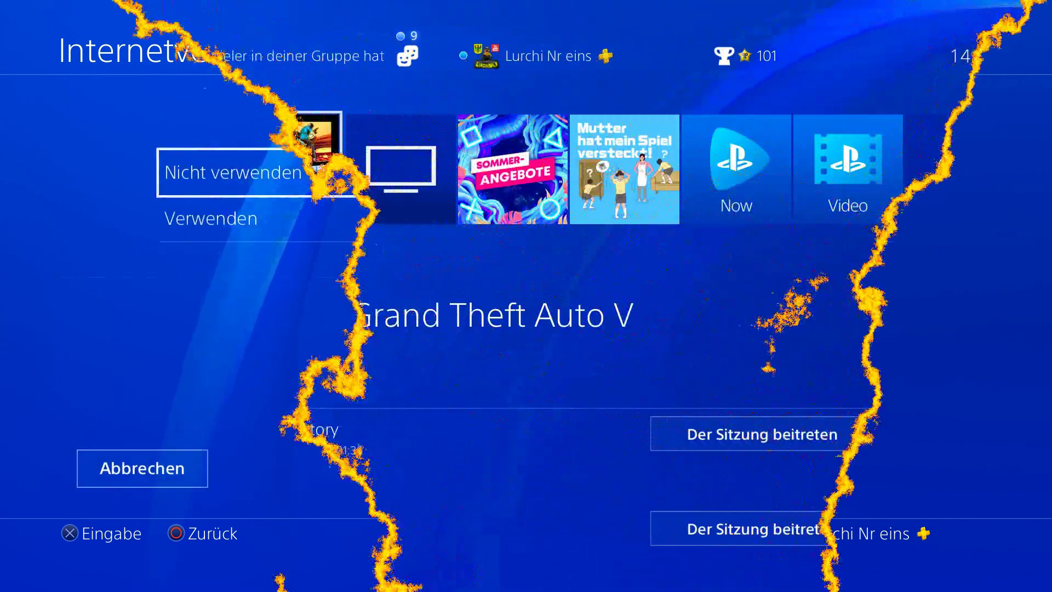